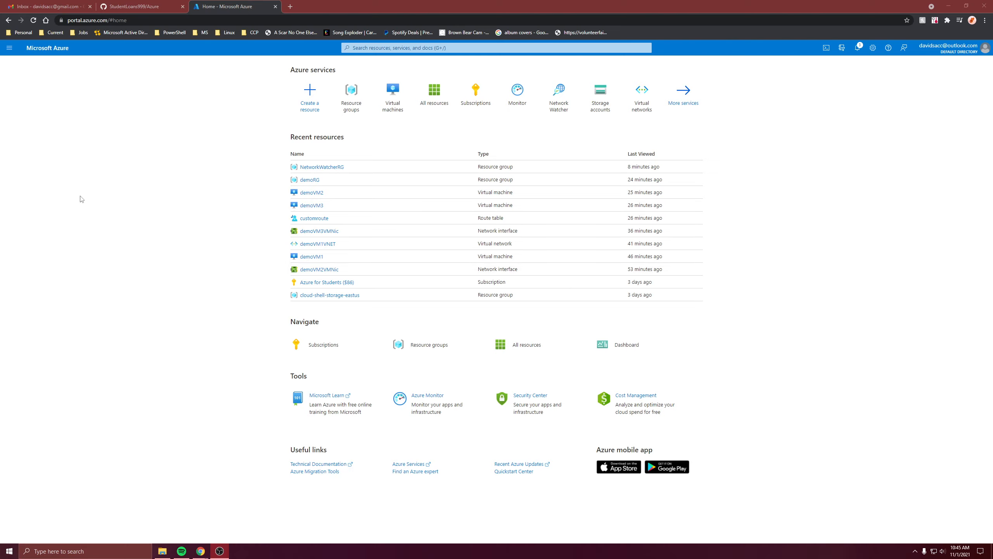
left_click_drag(80, 197, 176, 211)
left_click(176, 210)
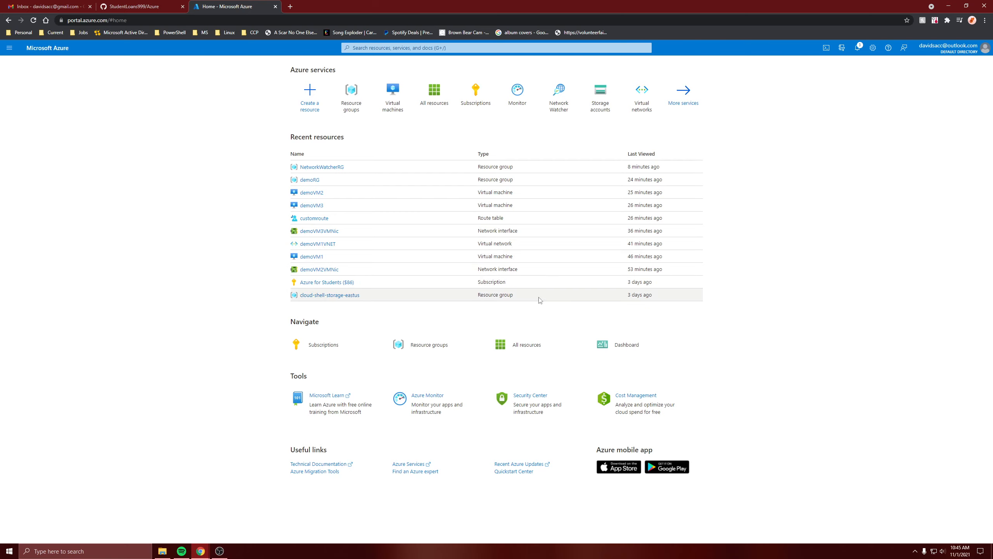
Start a Windows Server 2019 Datacenter virtual machine named targetVM in new resource group demoRG, region East US, entering the administrator username and password.
left_click(310, 94)
left_click(129, 142)
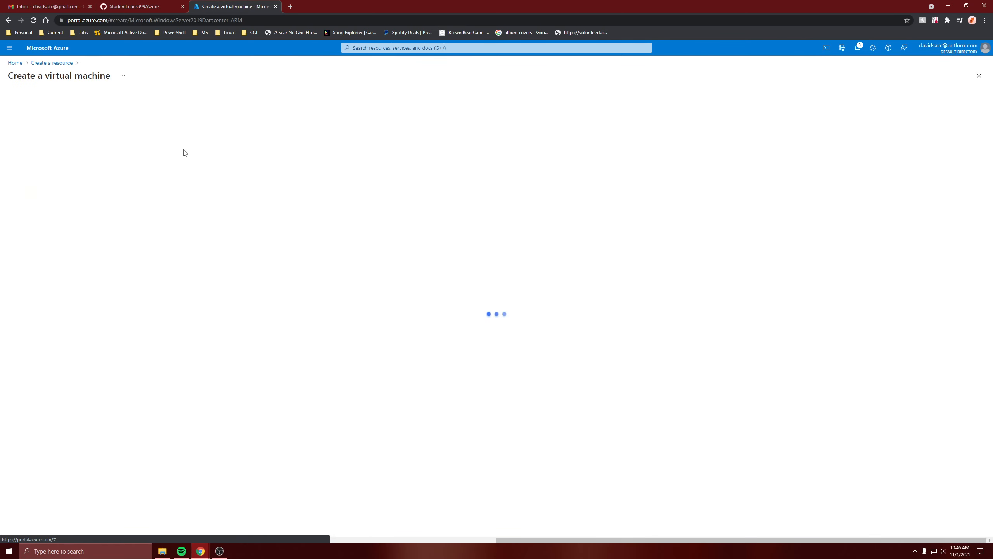
left_click(159, 197)
left_click(481, 226)
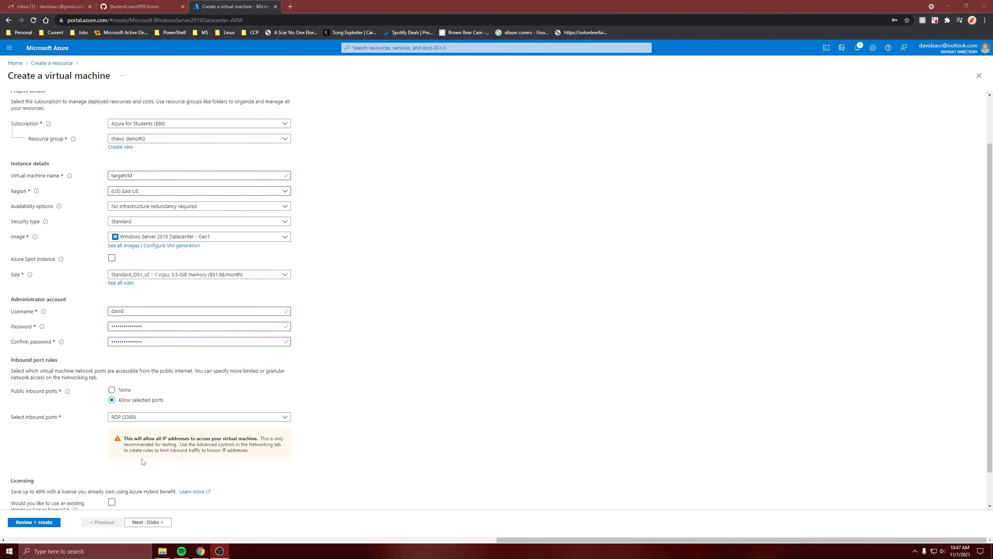
Set targetVM's public IP to None in its networking settings and create the virtual machine.
left_click(142, 524)
left_click(142, 523)
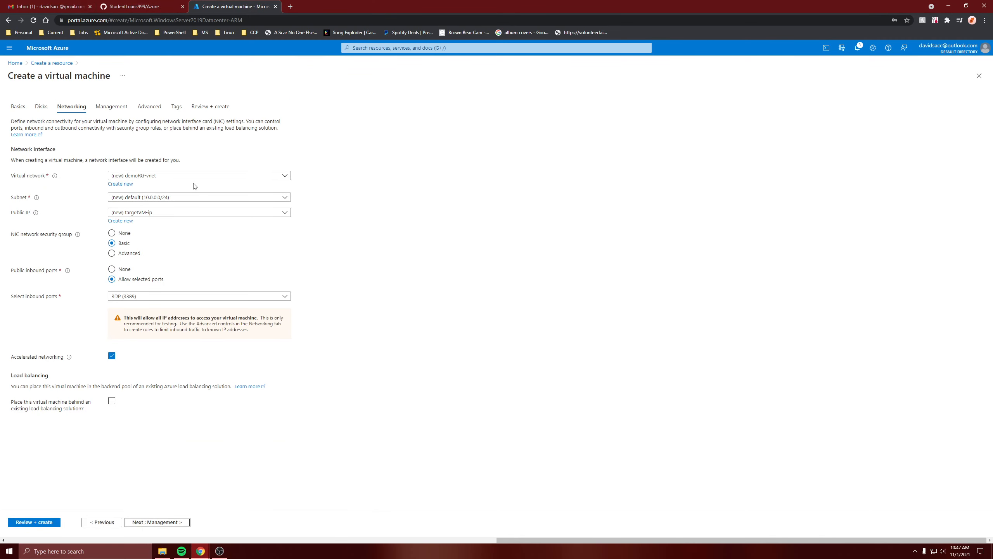
left_click(144, 214)
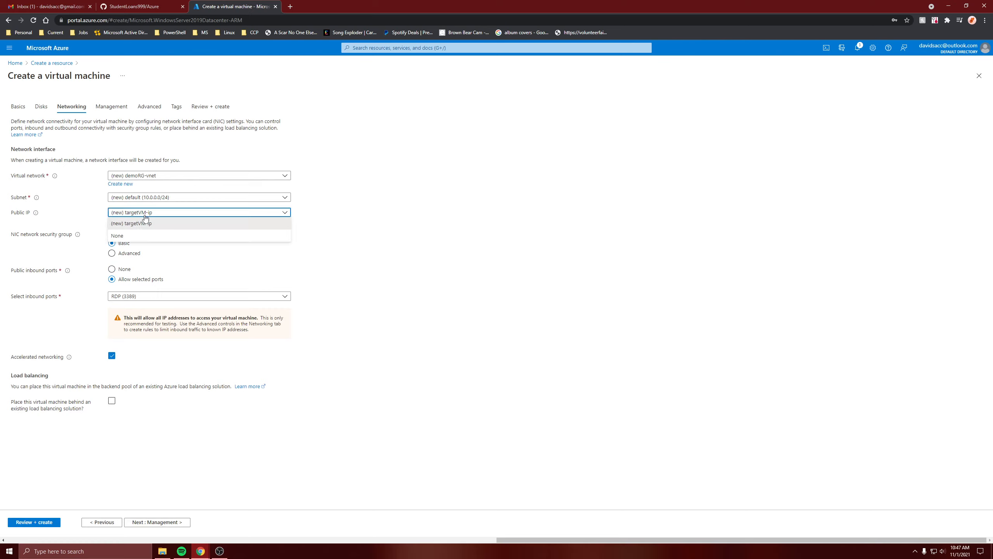
left_click(126, 235)
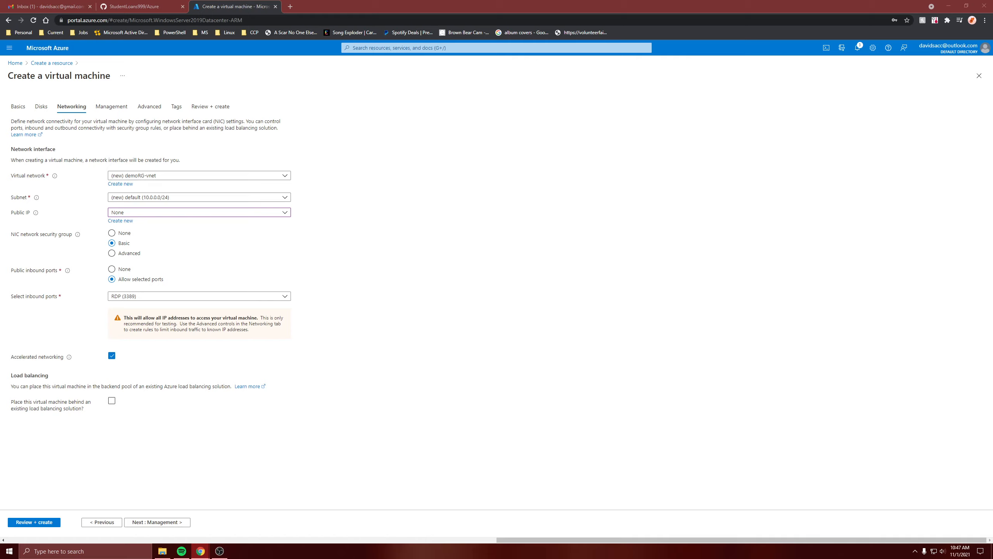
left_click_drag(408, 391, 53, 510)
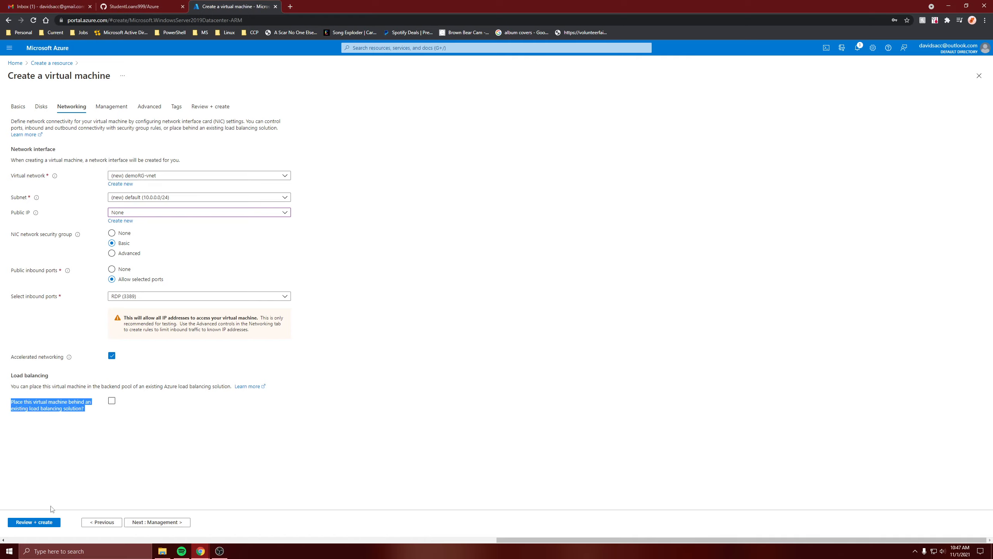
left_click(40, 522)
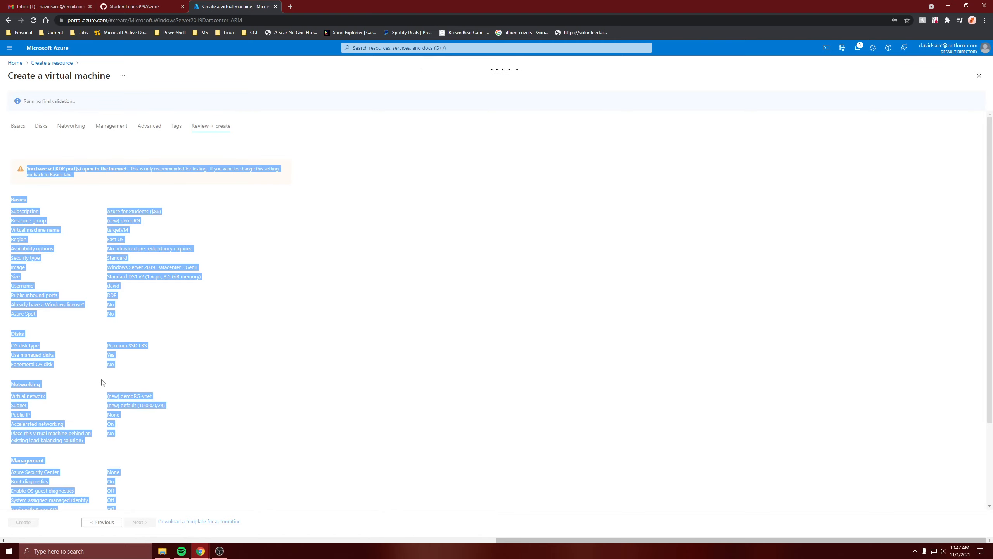
left_click(238, 417)
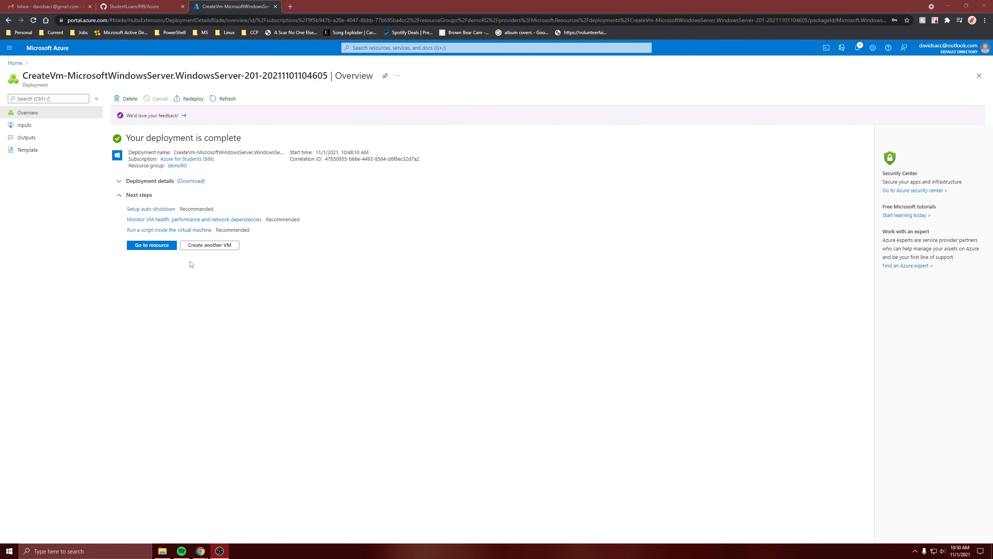
Open targetVM's virtual network demoRG-vnet and add a subnet named SubnetA with address range 10.0.1.0/24.
left_click(156, 246)
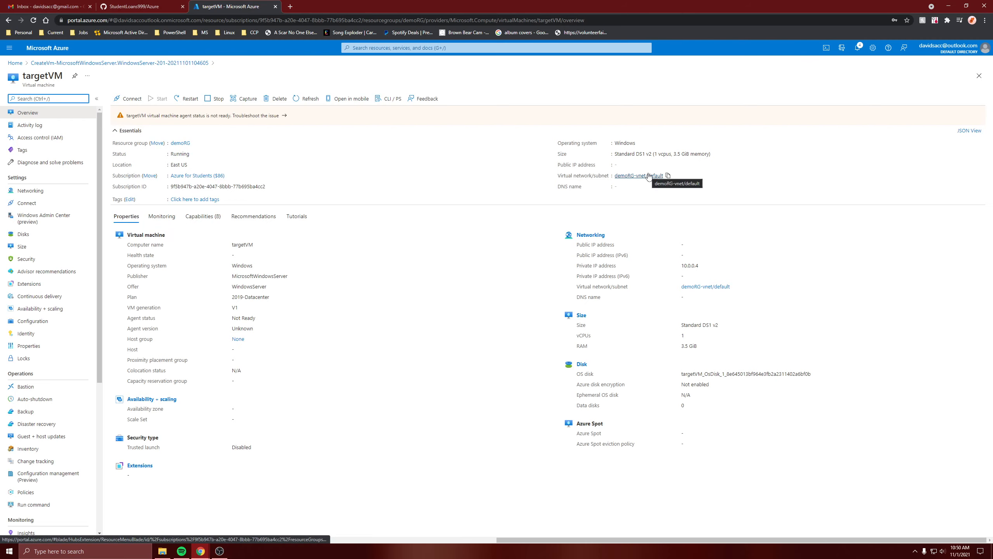
left_click(648, 176)
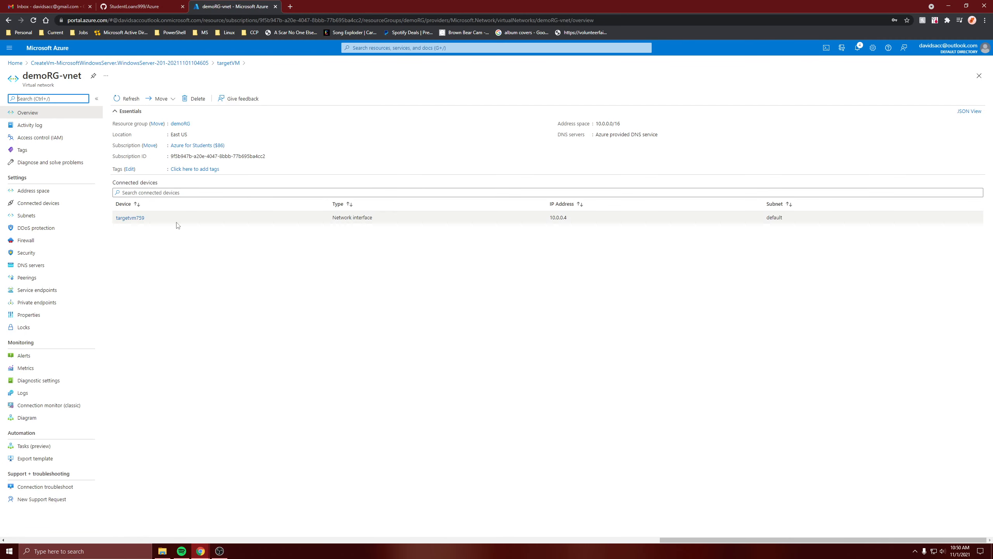
left_click(40, 217)
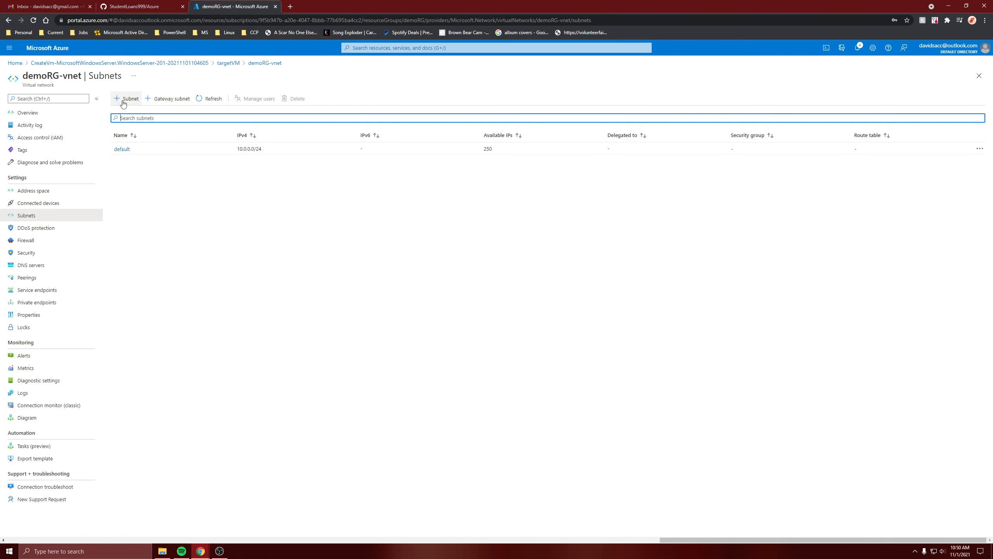
left_click(123, 101)
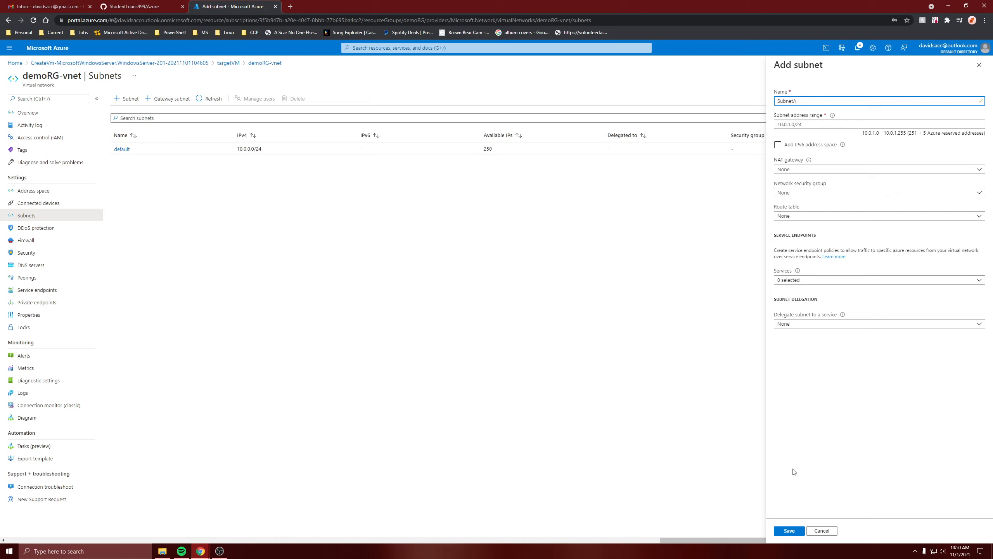
left_click(788, 530)
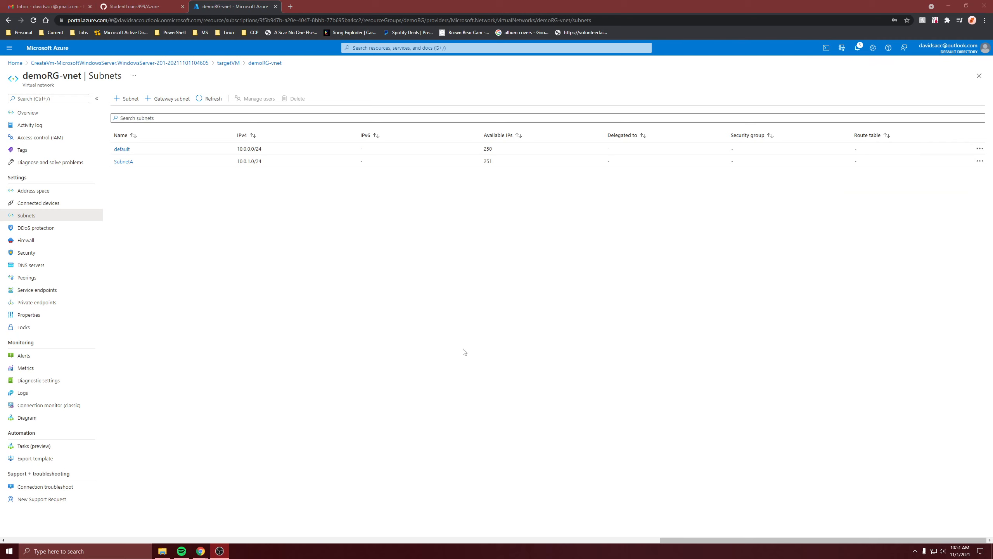
Start a second Windows Server 2019 Datacenter virtual machine named jumpServer in resource group demoRG, entering the administrator username and password.
left_click(16, 63)
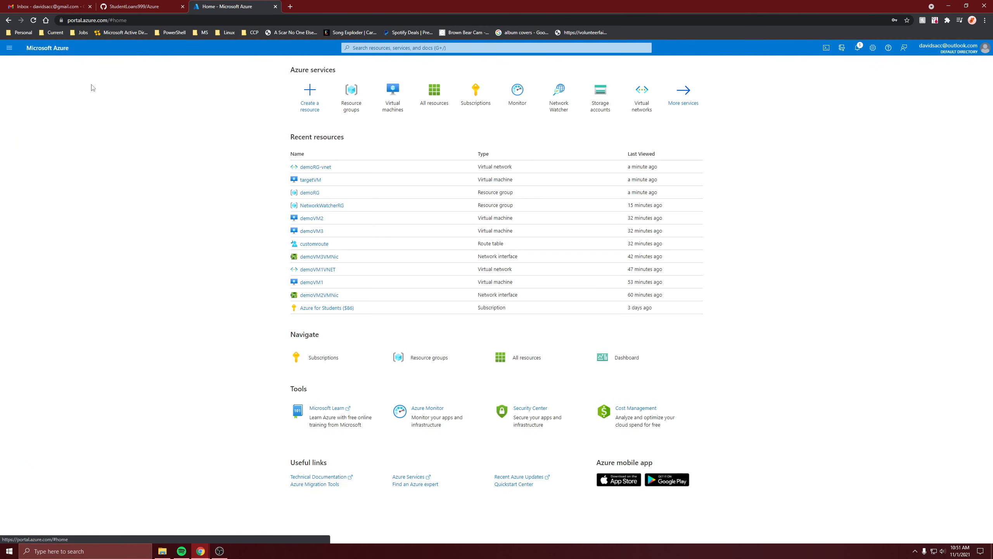
left_click(120, 94)
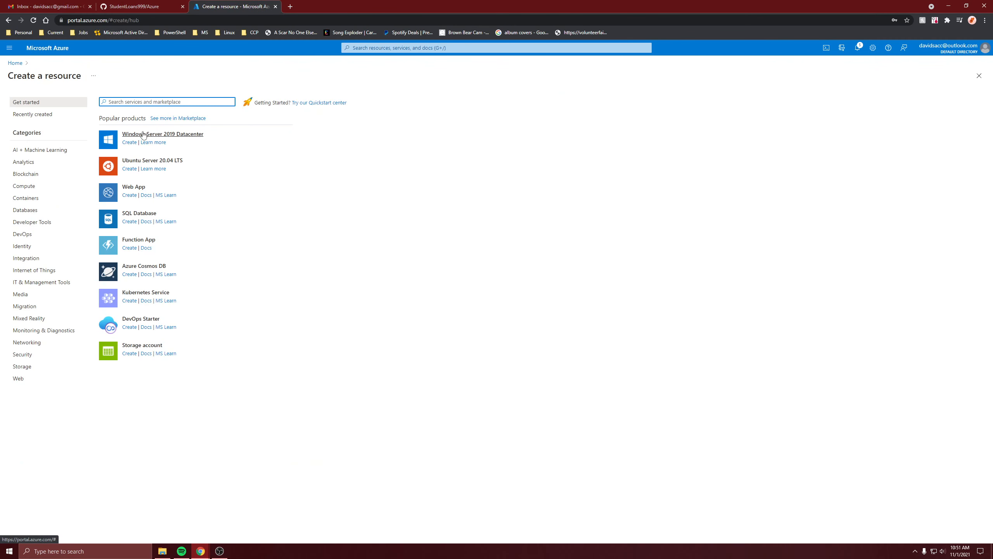
left_click(130, 143)
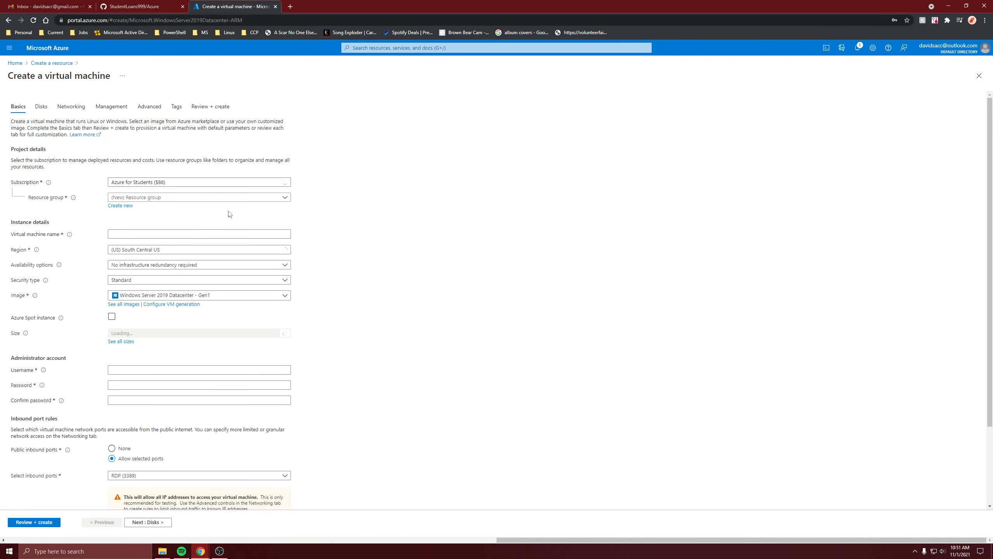
left_click(221, 198)
left_click(198, 234)
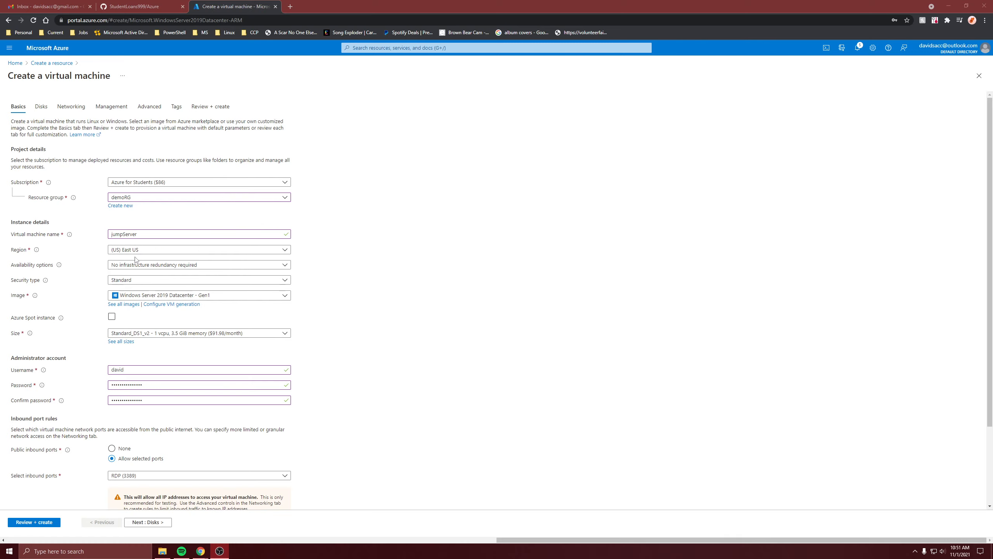
scroll(159, 344, "down", 2)
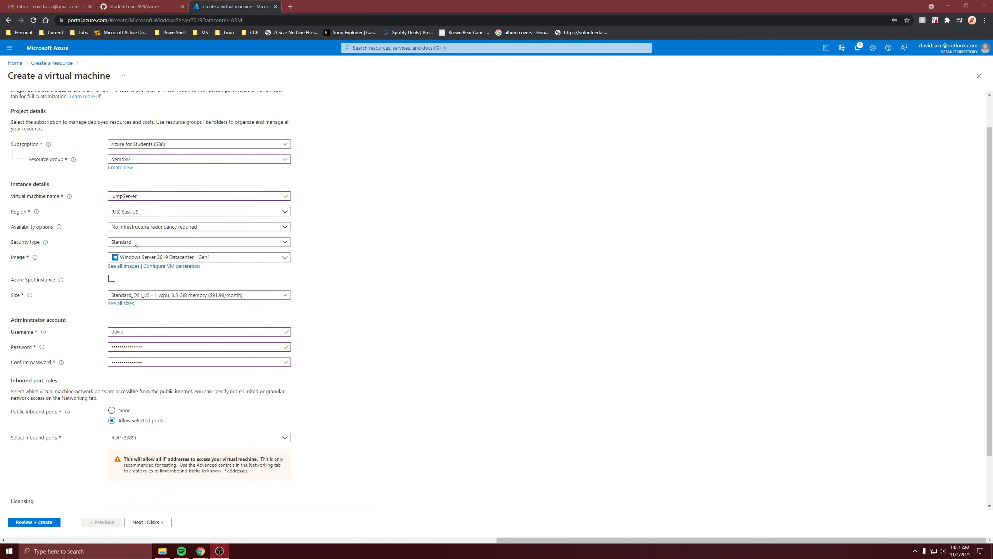
scroll(130, 309, "down", 1)
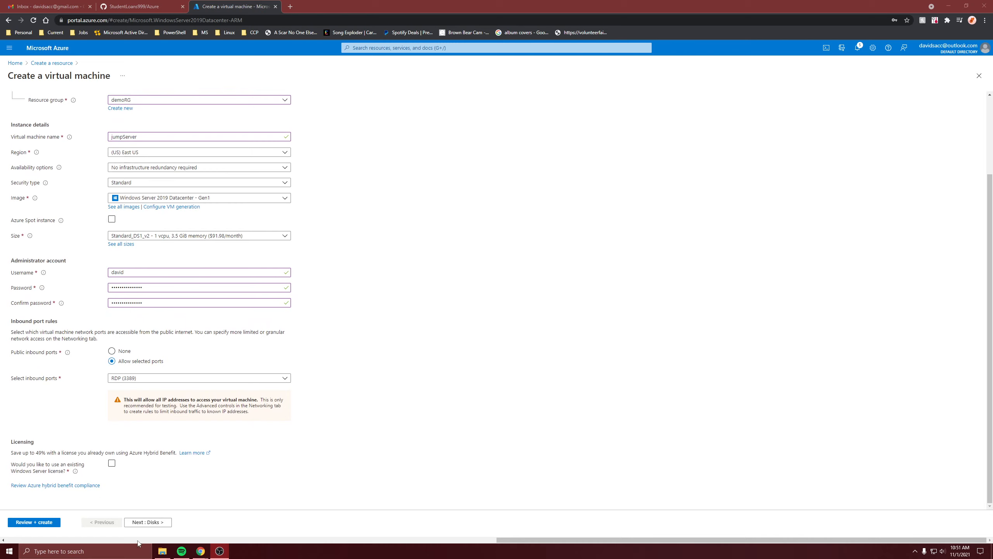
Place jumpServer on SubnetA (10.0.1.0/24) of demoRG-vnet, keep its new public IP, and create the virtual machine.
left_click(135, 526)
left_click(135, 526)
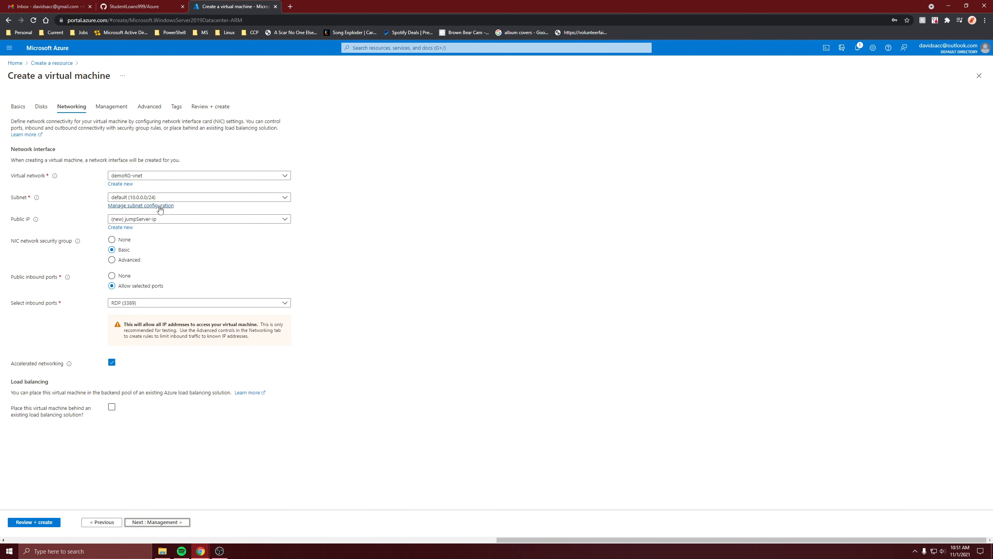
left_click(177, 197)
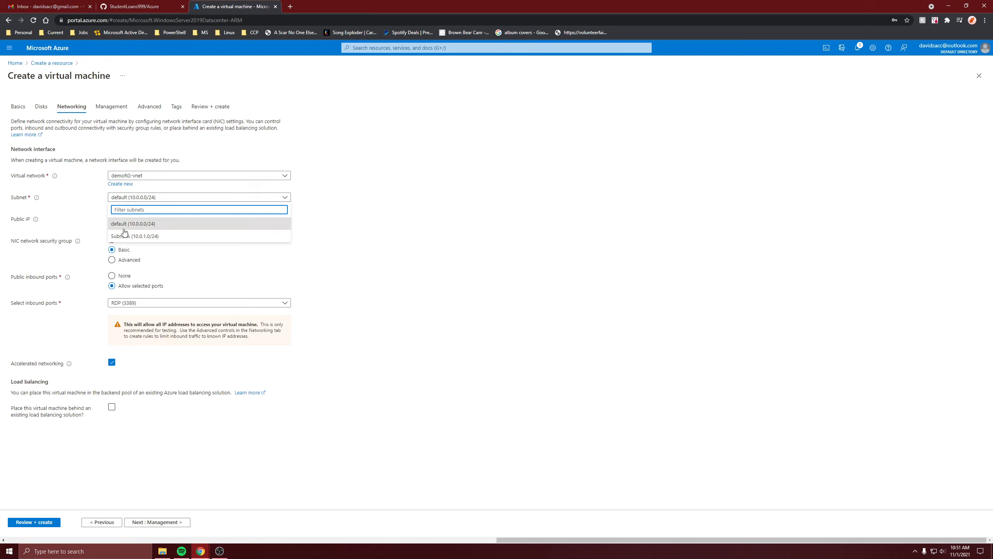
left_click(134, 237)
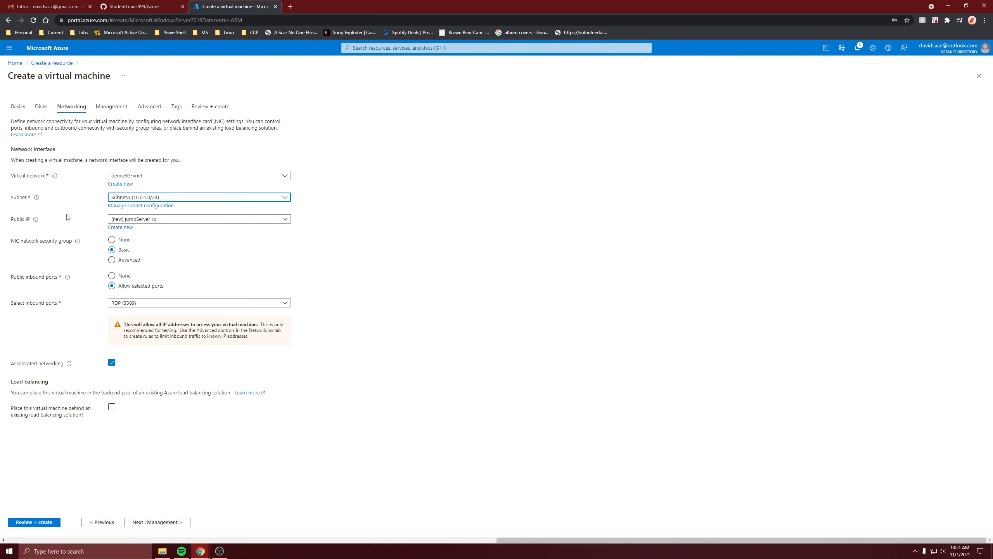
left_click(48, 522)
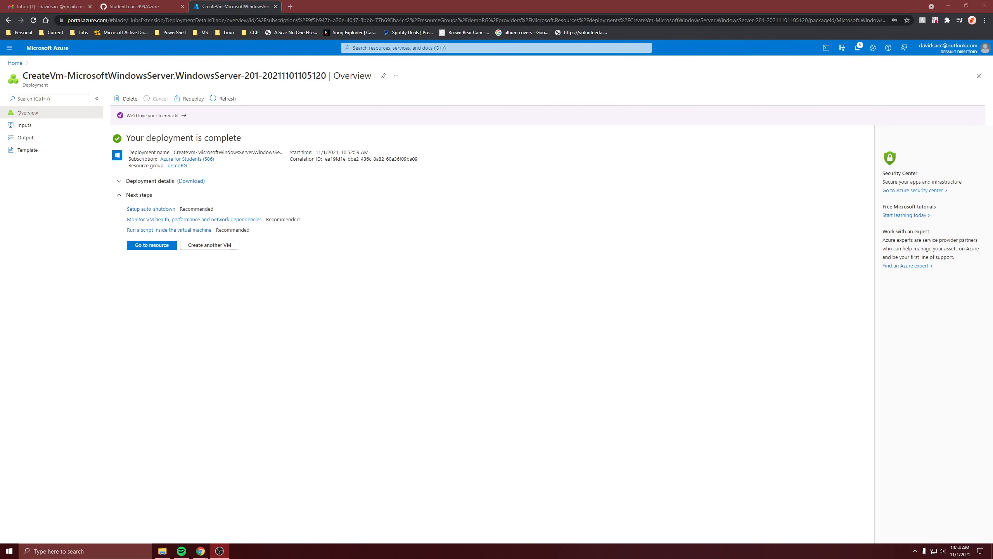
Open the inbound RDP rule in the networking settings of the deployed jumpServer.
left_click(143, 247)
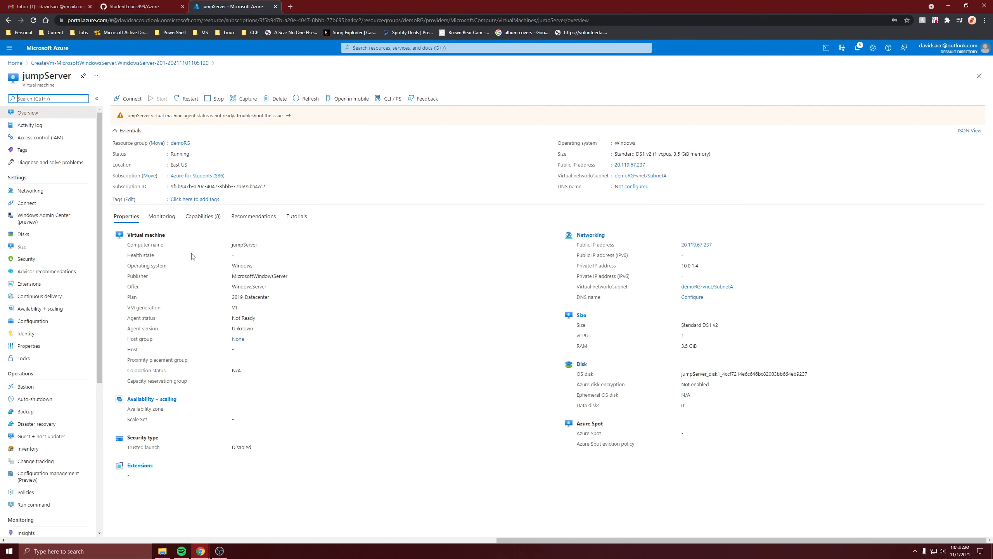
left_click(69, 195)
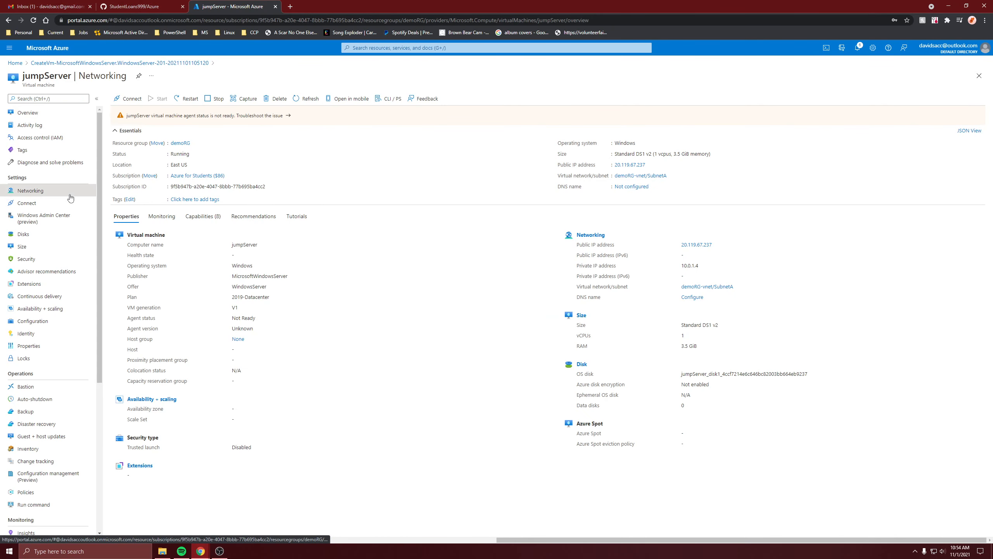
left_click(155, 230)
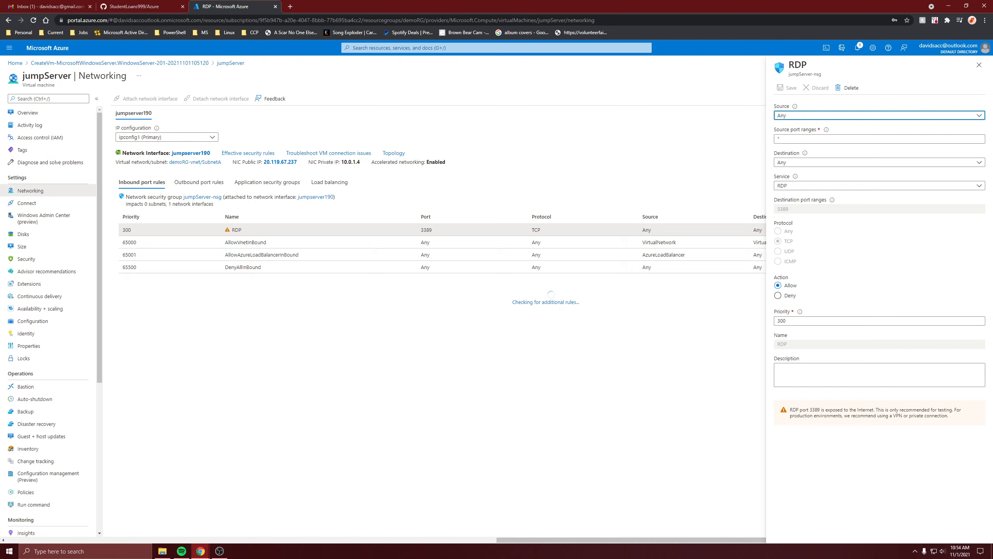
left_click(806, 115)
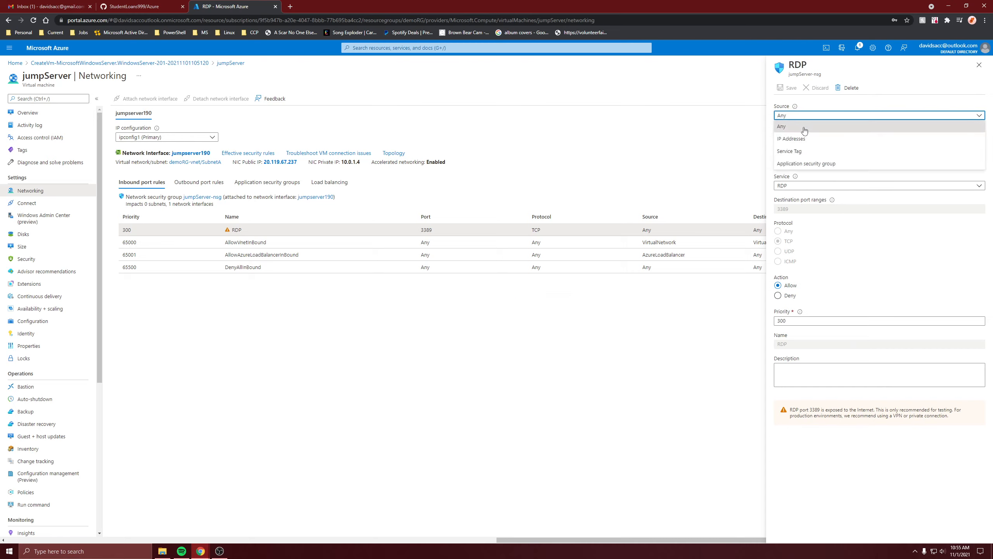
left_click(802, 140)
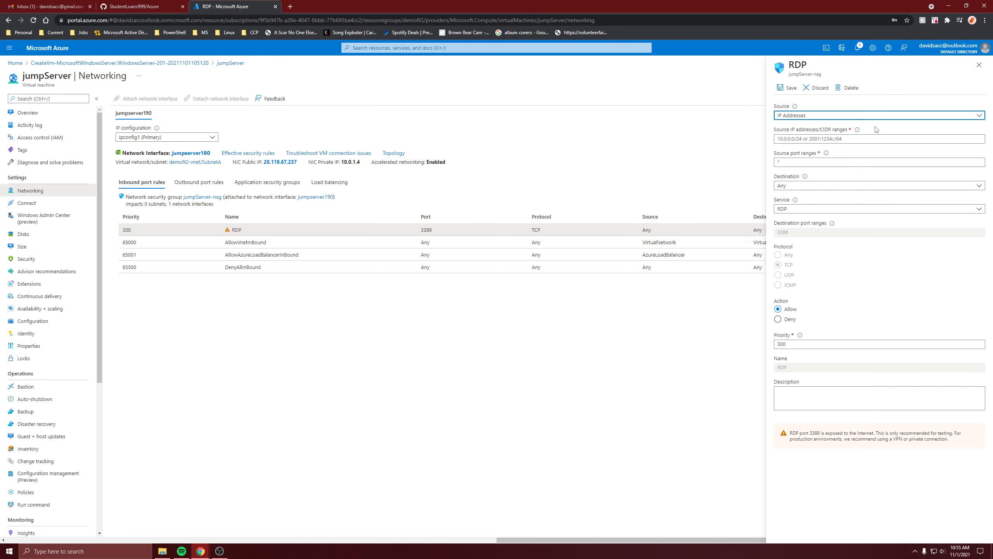
left_click(848, 117)
left_click(828, 130)
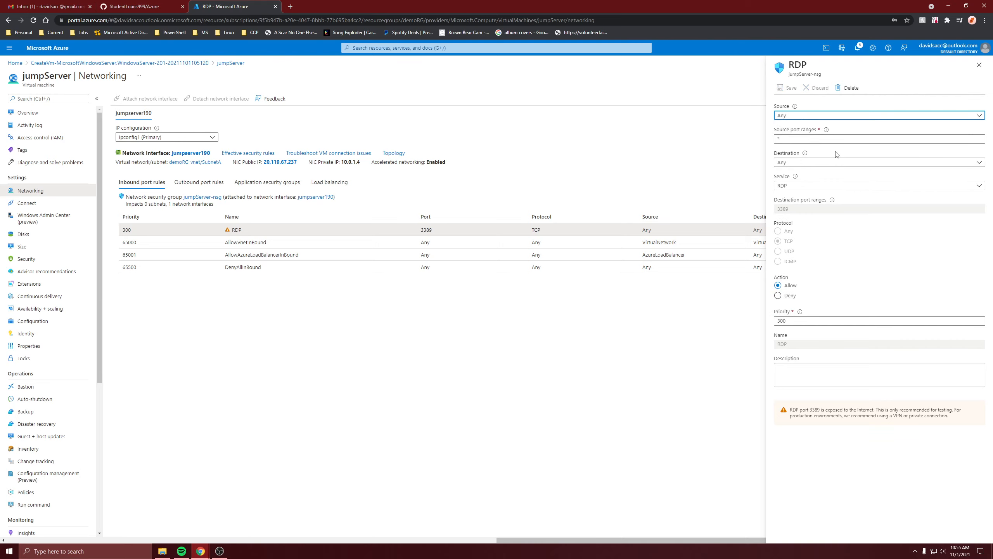
Set the RDP rule's destination to IP Addresses and copy jumpServer's private IP address from its overview in a new browser tab.
left_click(815, 167)
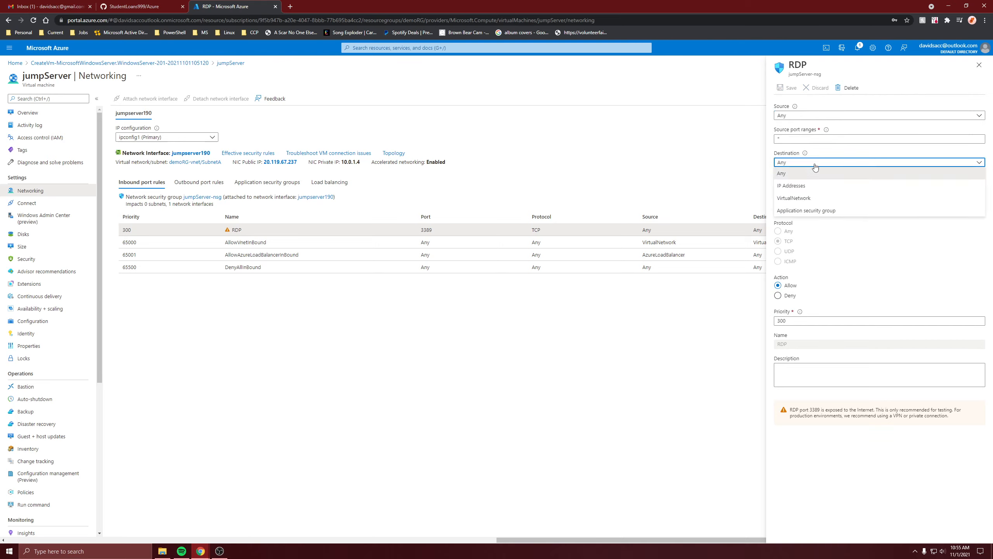
left_click(800, 187)
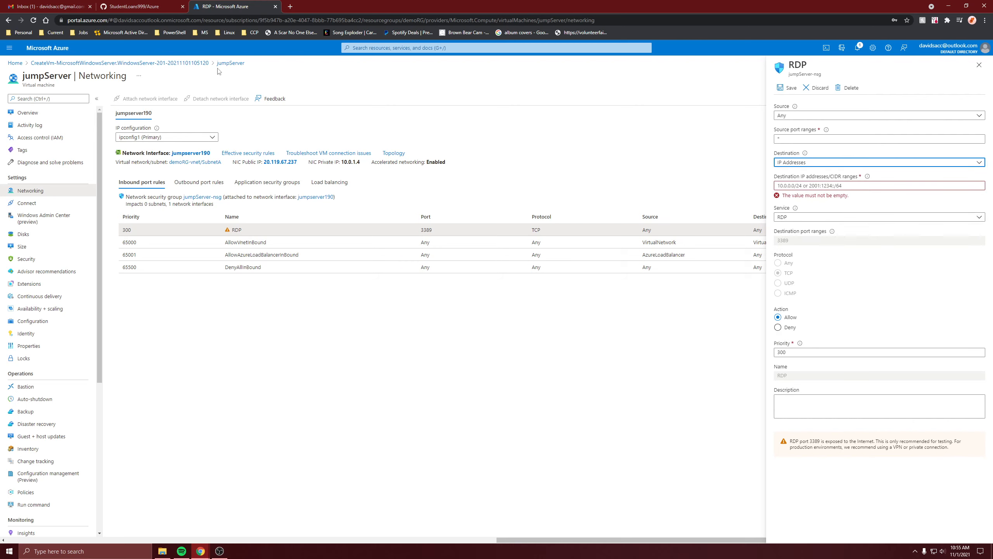
right_click(229, 64)
left_click(245, 72)
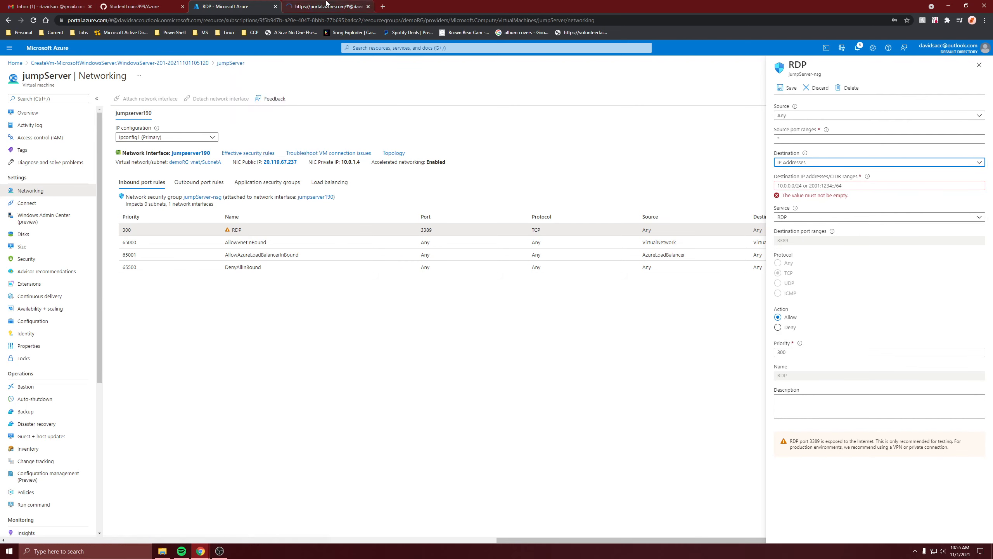
left_click(332, 6)
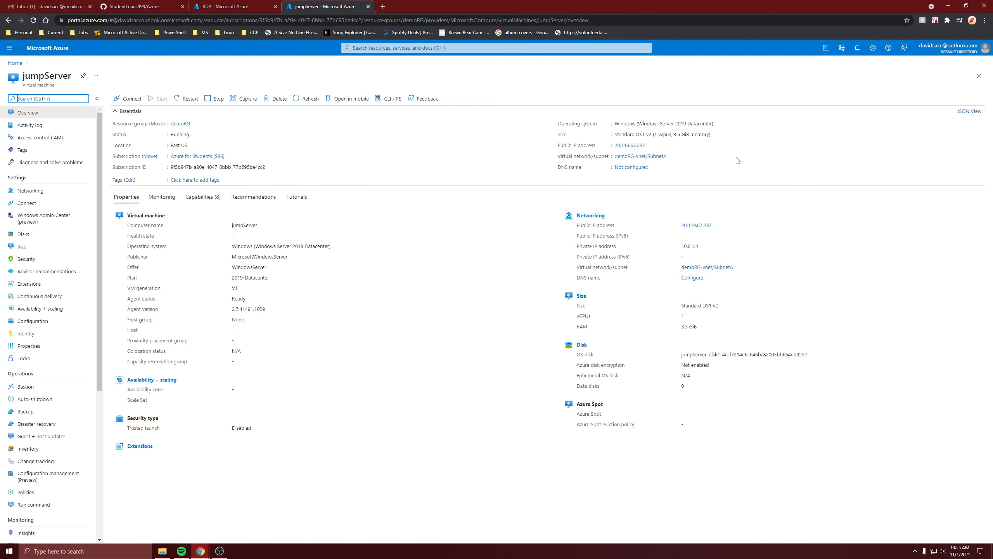
double_click(695, 246)
key("ctrl+c")
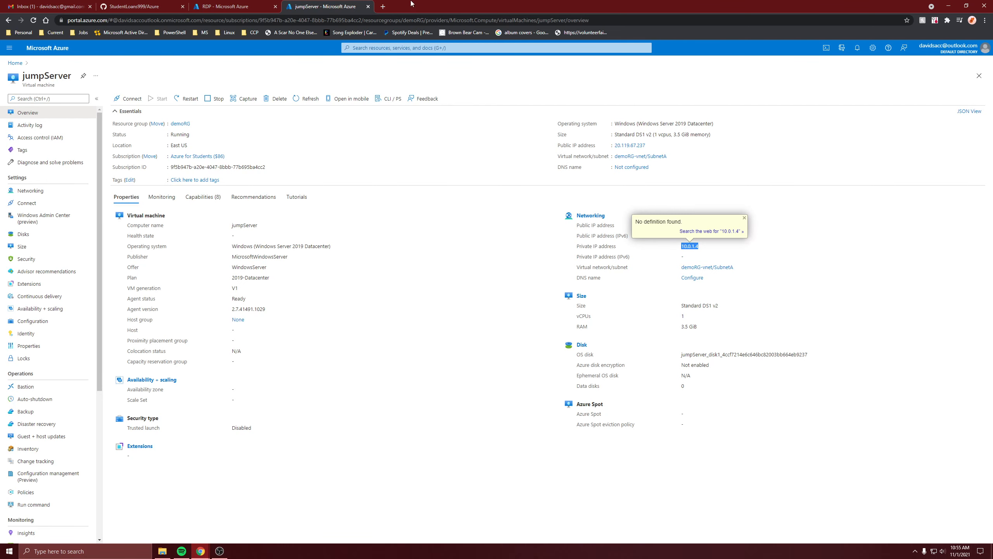
Close the extra overview tab, set the jumpServer RDP rule's destination IP address to 10.0.1.4/32, and save the rule.
left_click(368, 6)
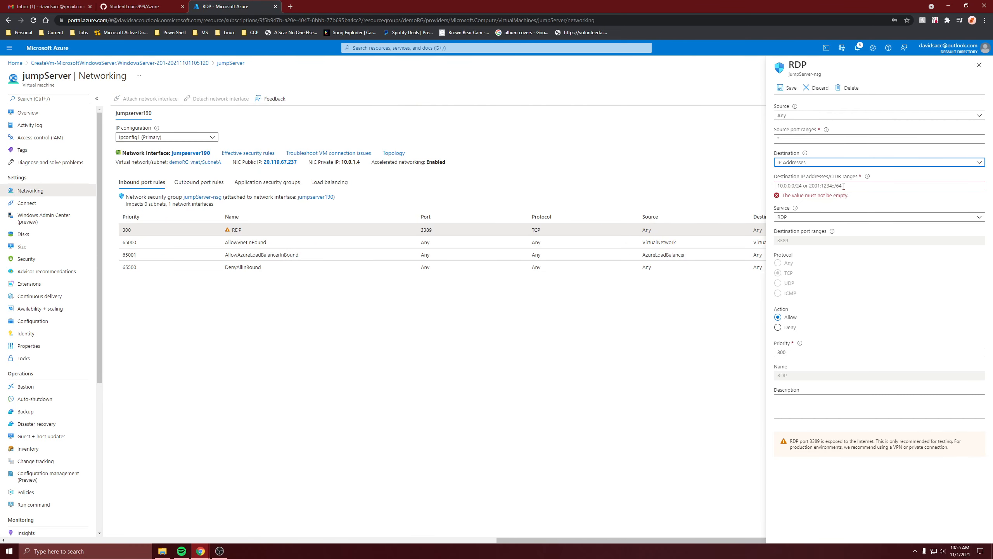
left_click(844, 186)
key("ctrl+v")
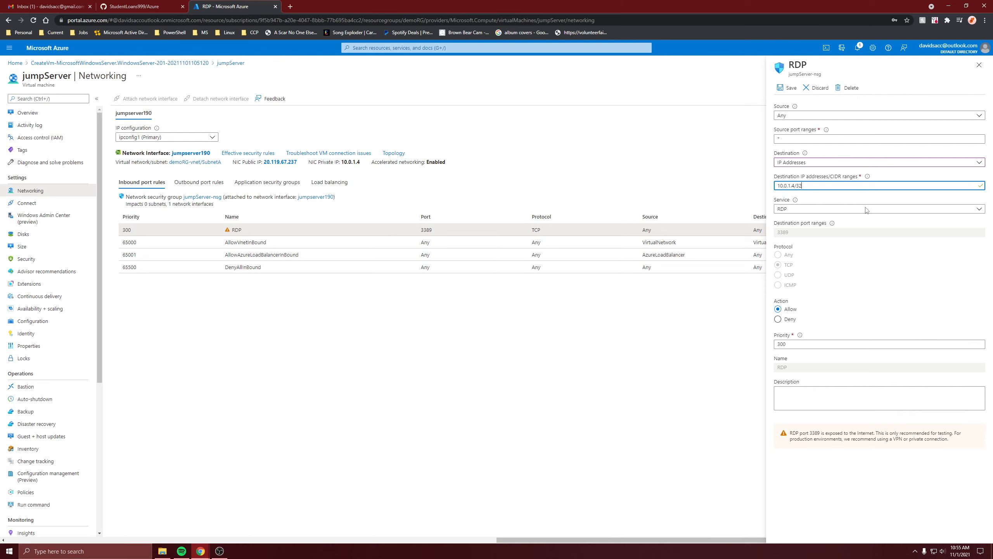
left_click(913, 230)
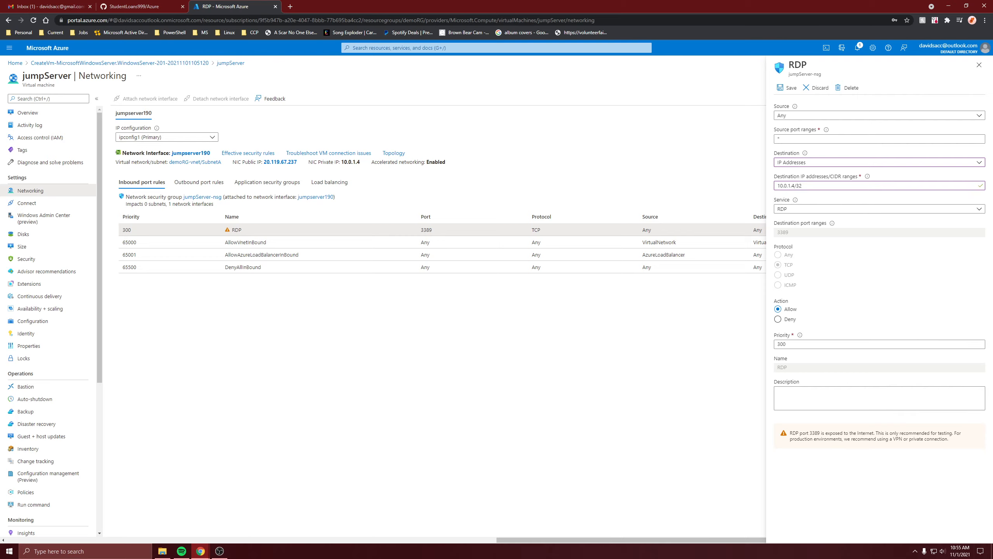
left_click(788, 87)
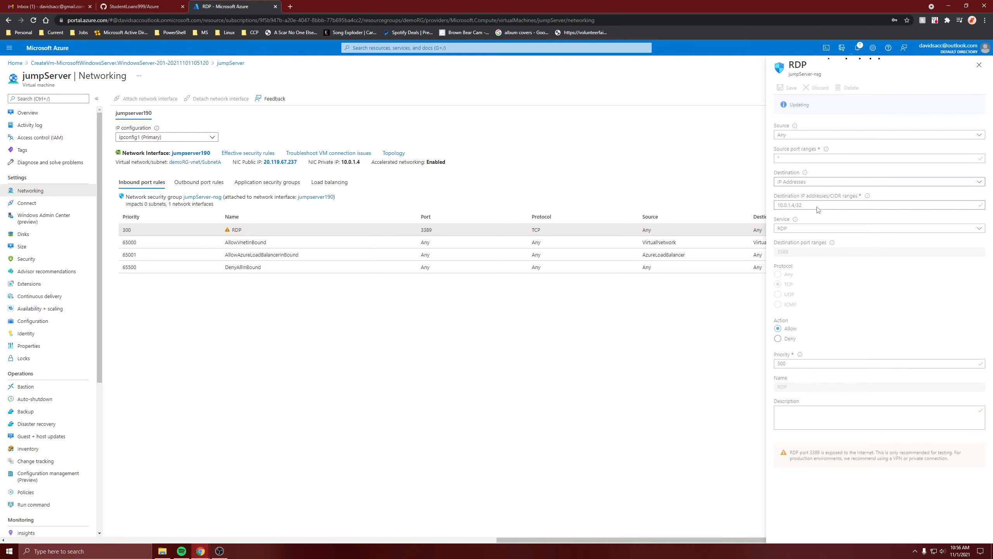
Download jumpServer's RDP file as jumpServer into Downloads, bring up its remote desktop session, and minimize it.
left_click(39, 114)
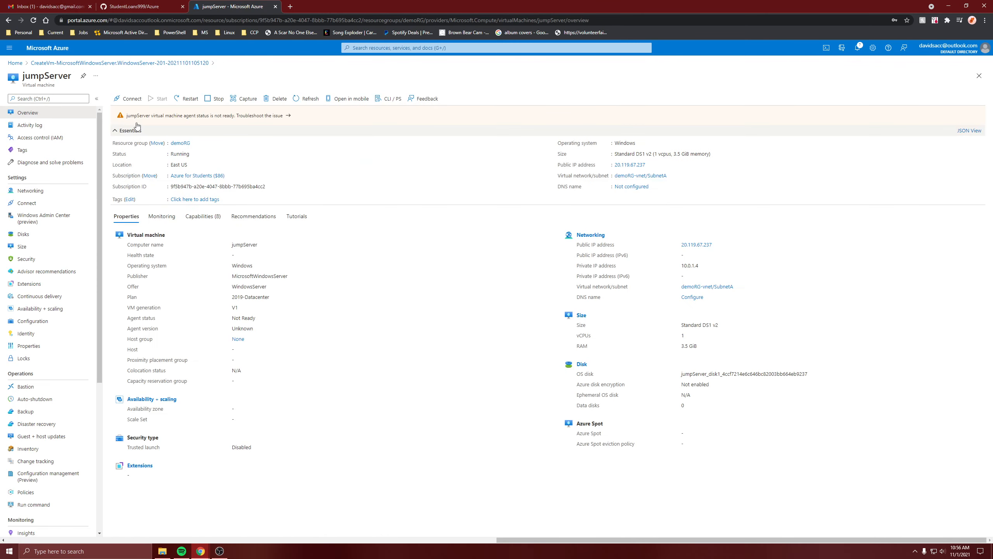
left_click(128, 99)
left_click(131, 112)
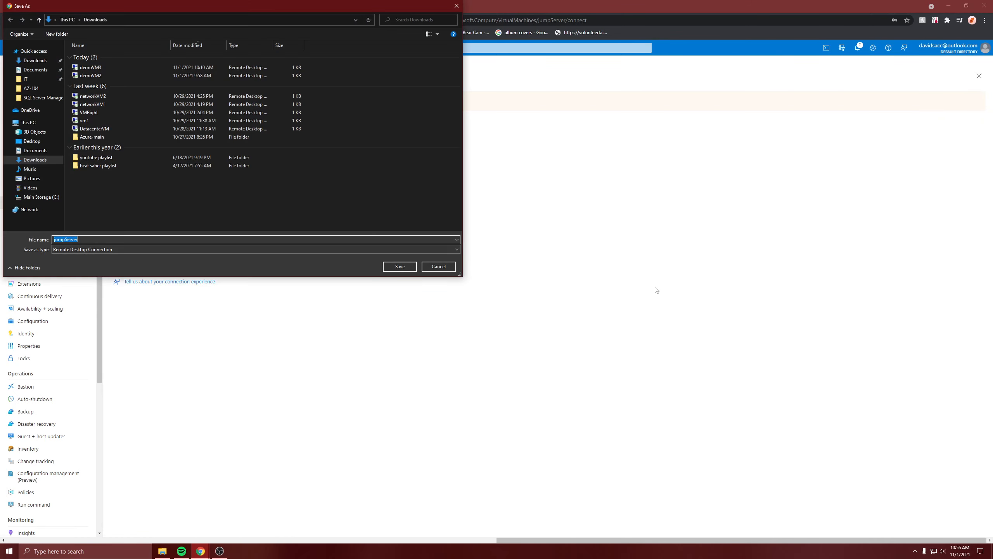
left_click(389, 269)
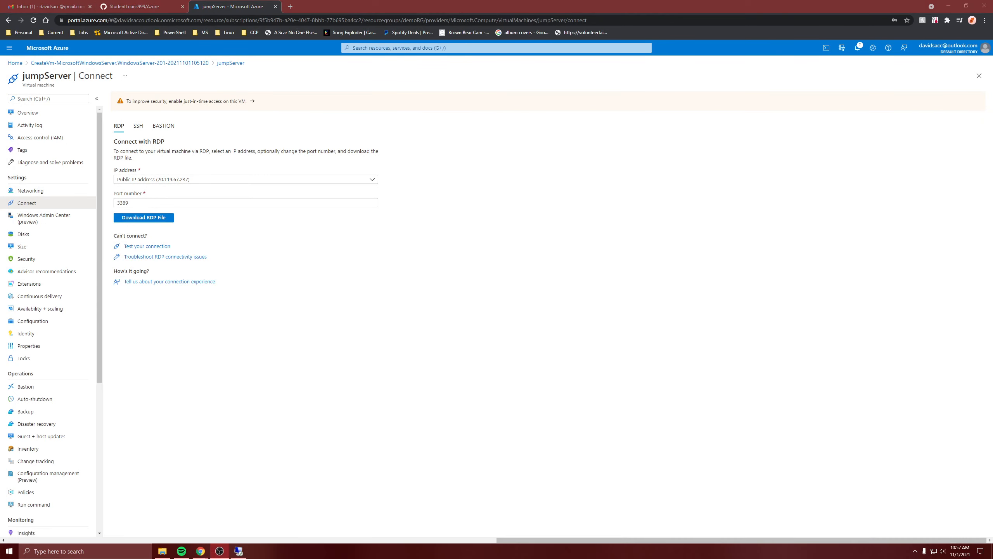
left_click(239, 551)
left_click(574, 5)
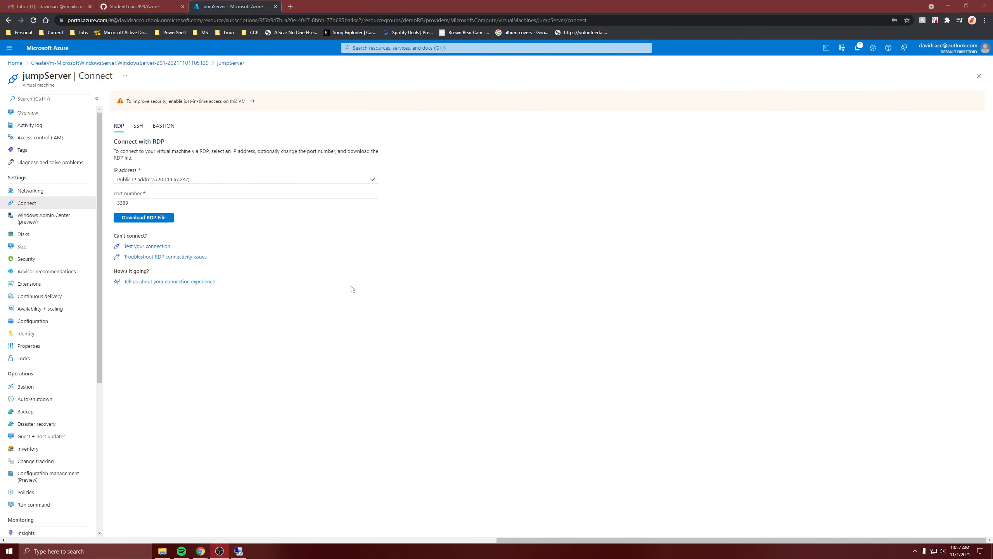
Copy jumpServer's private IP address from its overview page.
left_click(41, 111)
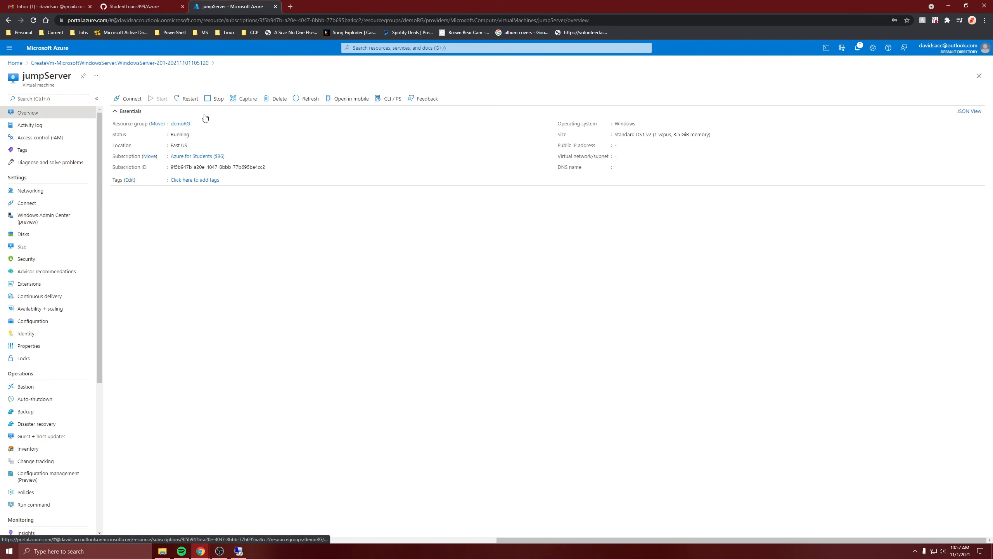
double_click(683, 267)
key("ctrl+c")
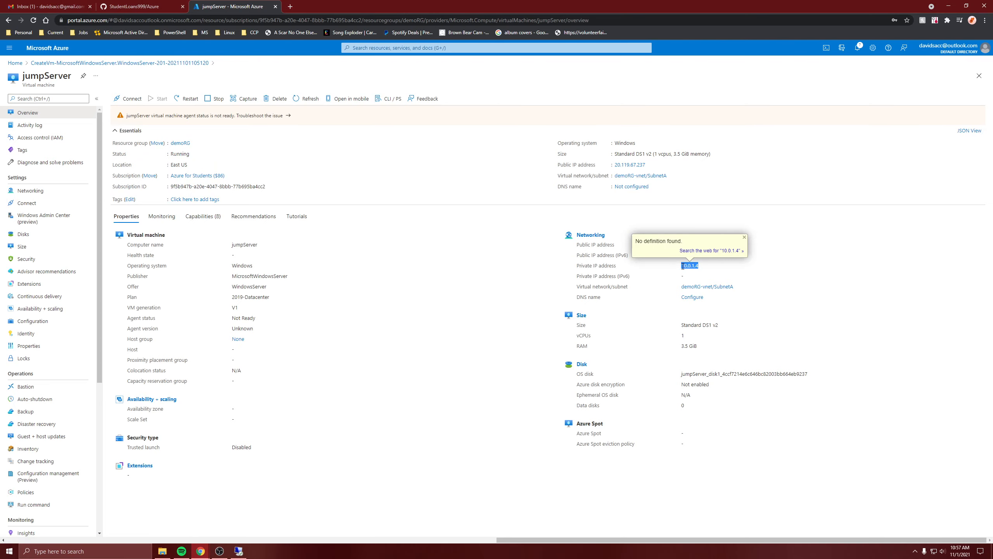
left_click(411, 135)
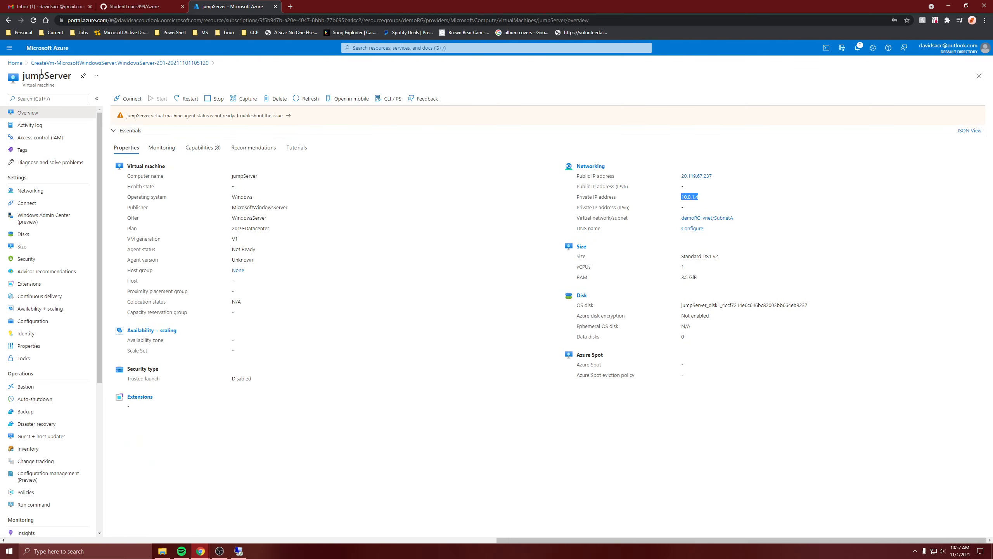
Open the inbound RDP rule in the networking settings of targetVM.
left_click(14, 64)
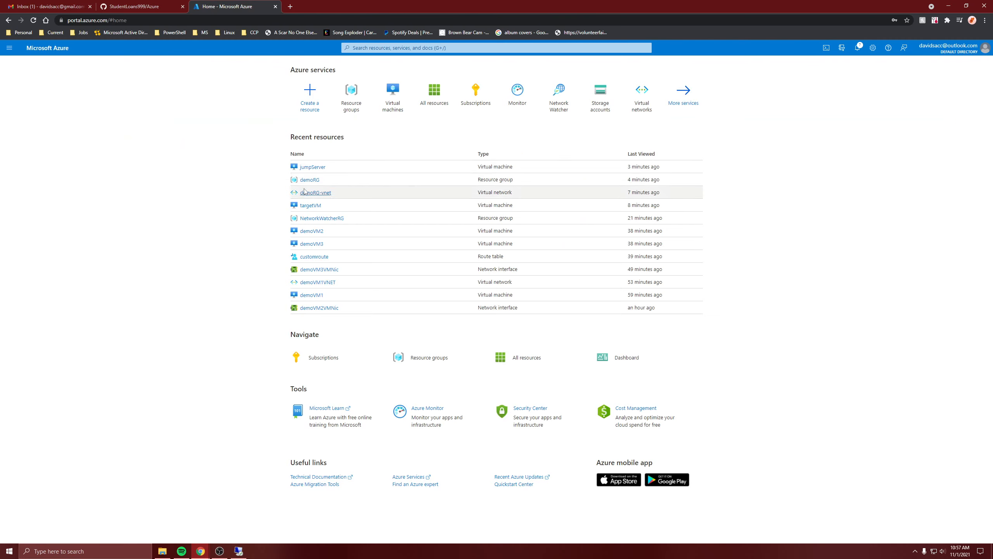
left_click(309, 206)
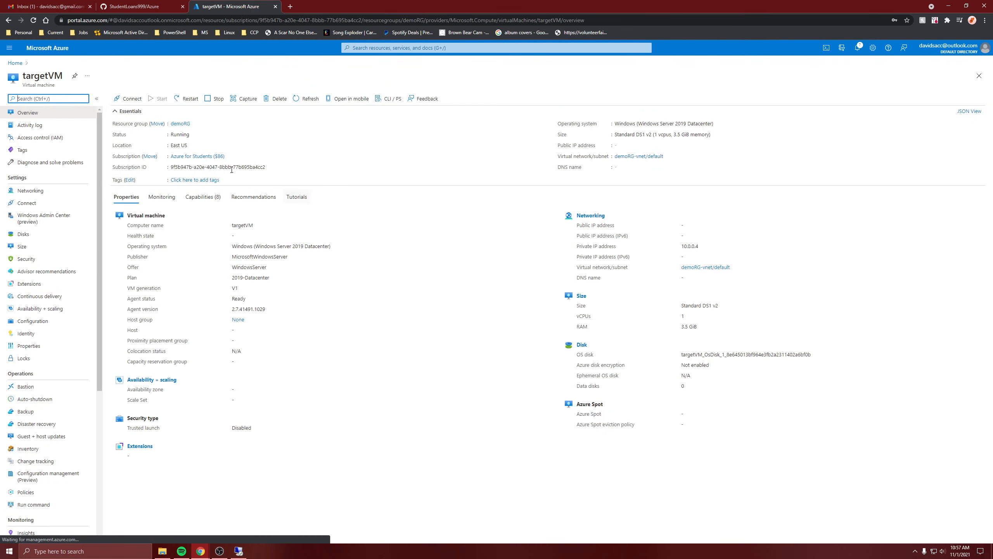
left_click(30, 191)
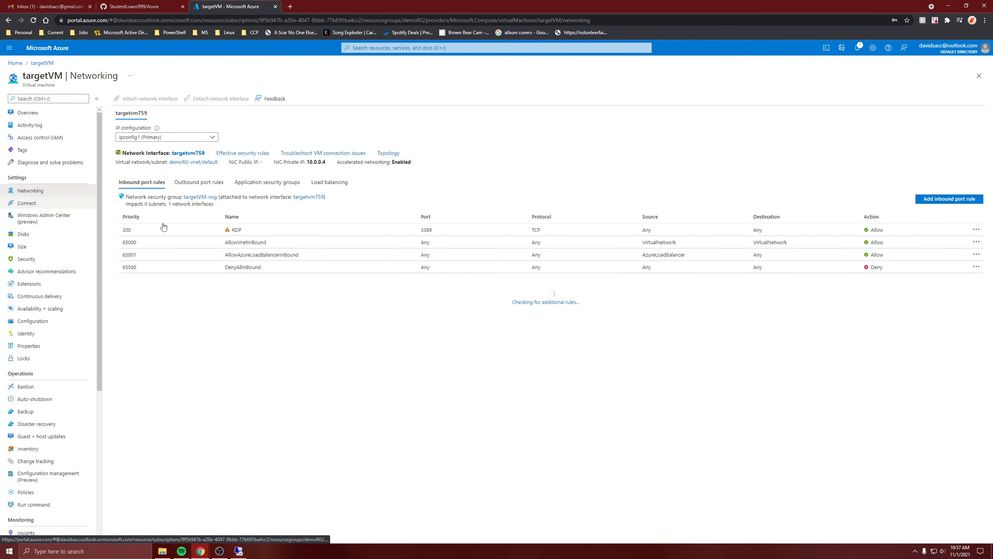
left_click(164, 231)
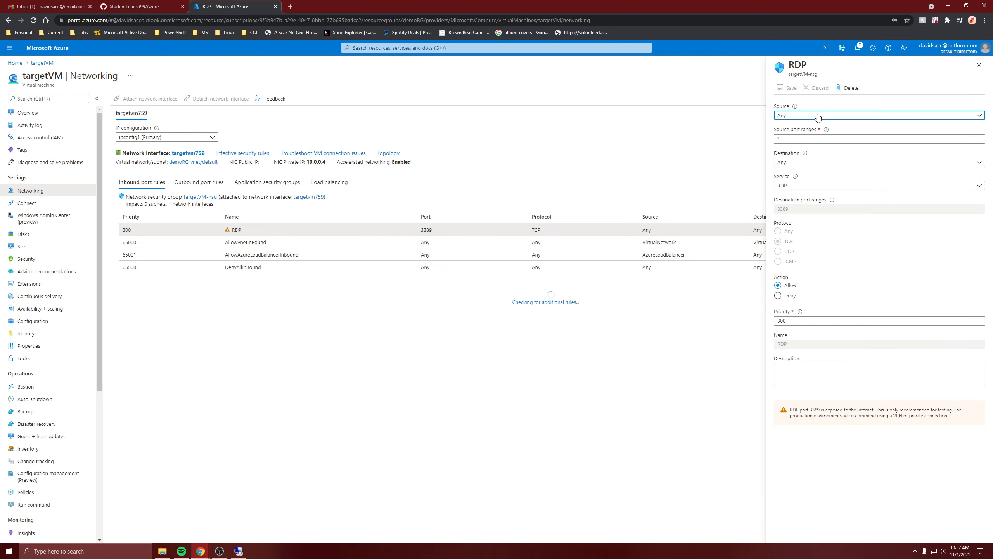
Restrict targetVM's RDP rule to source IP address 10.0.1.4/32 with VirtualNetwork as destination, and save the rule.
left_click(817, 115)
left_click(809, 139)
left_click(810, 139)
key("ctrl+v")
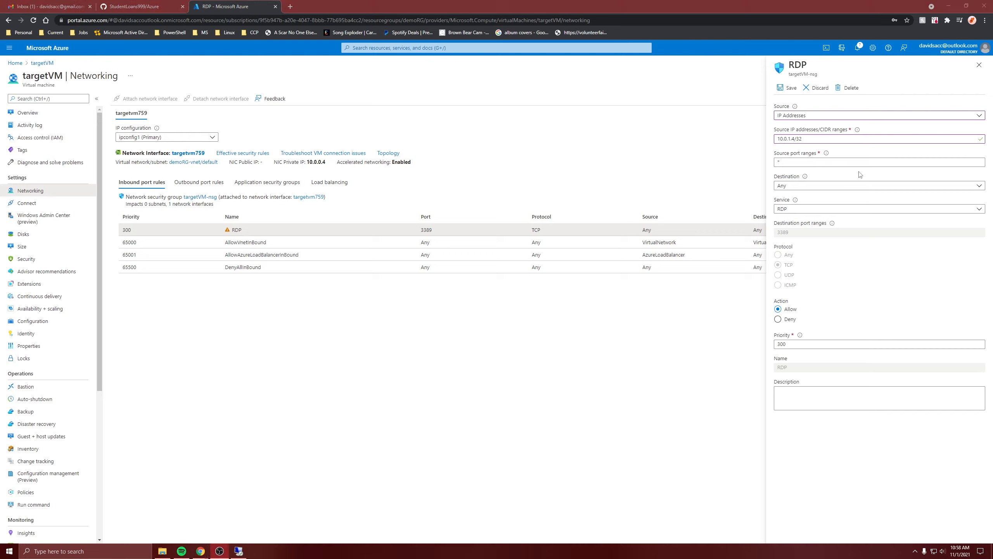
mouse_move(791, 190)
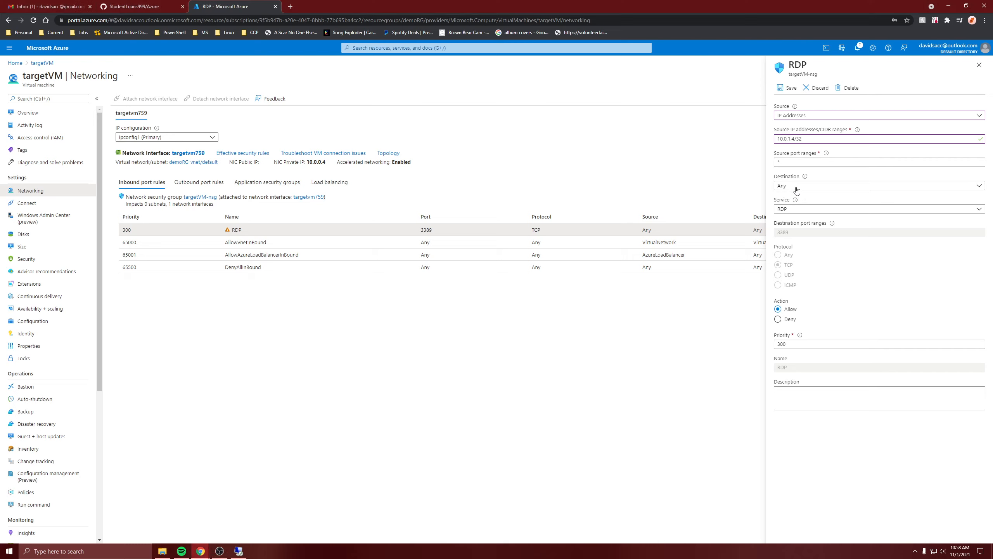
left_click(797, 188)
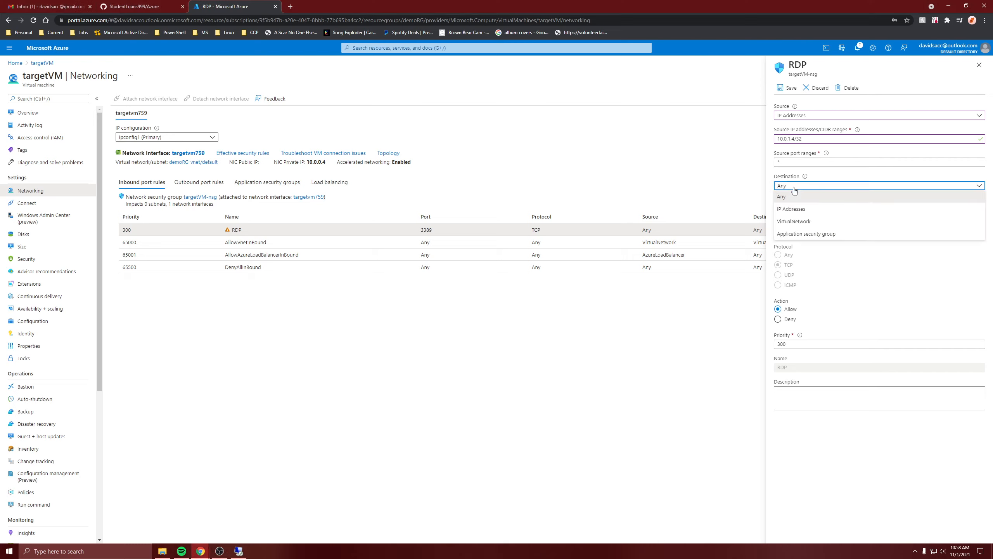
left_click(788, 222)
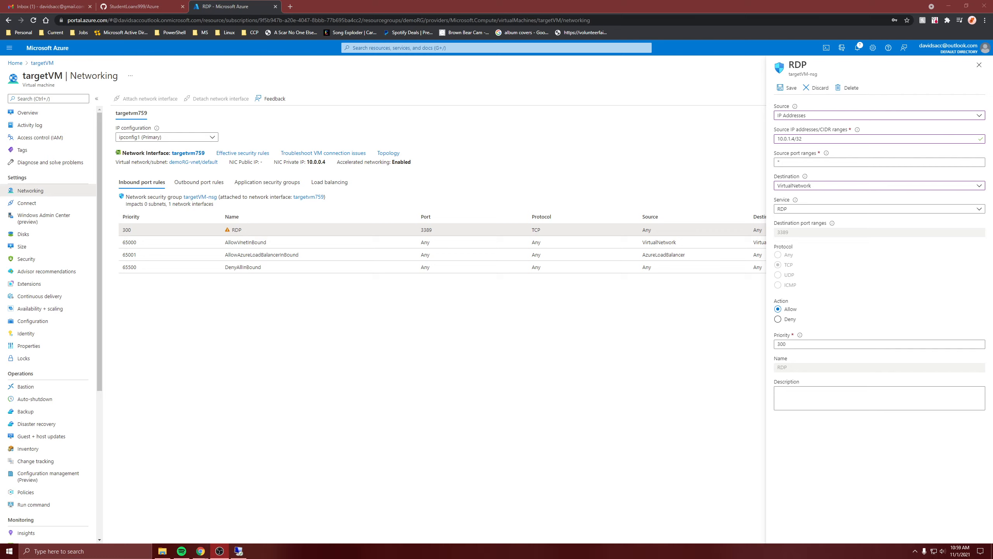
left_click(786, 88)
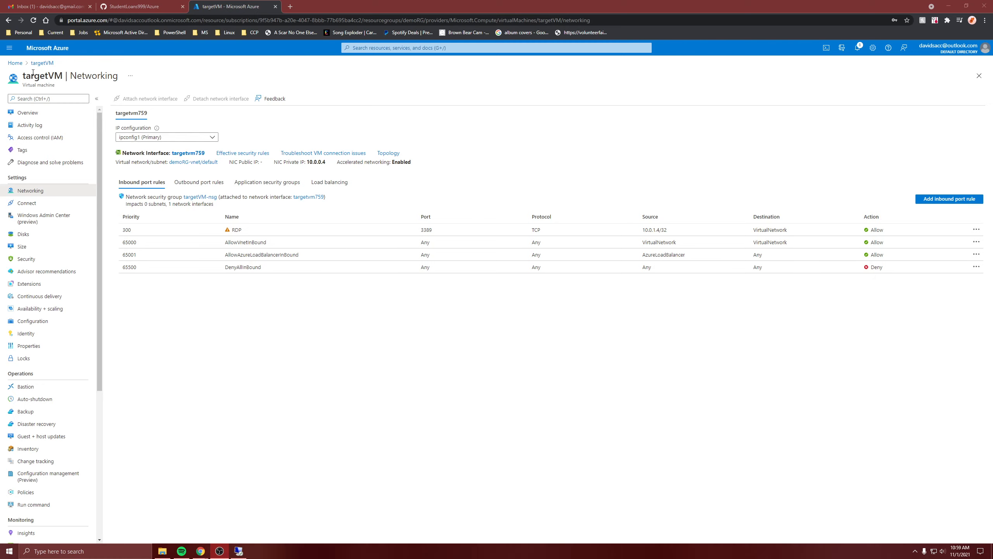
Look up targetVM's private IP address in its networking settings.
left_click(46, 75)
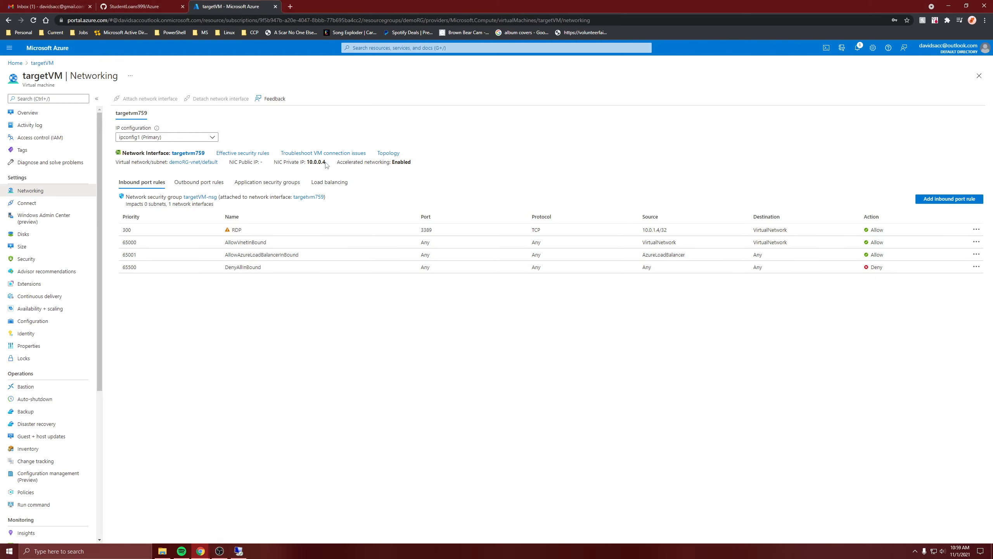
double_click(312, 163)
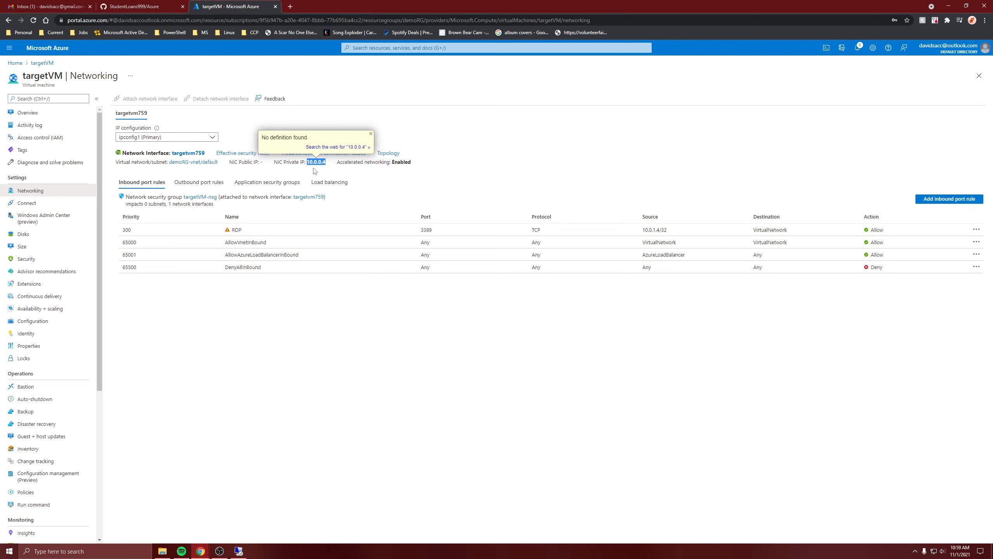
left_click(351, 370)
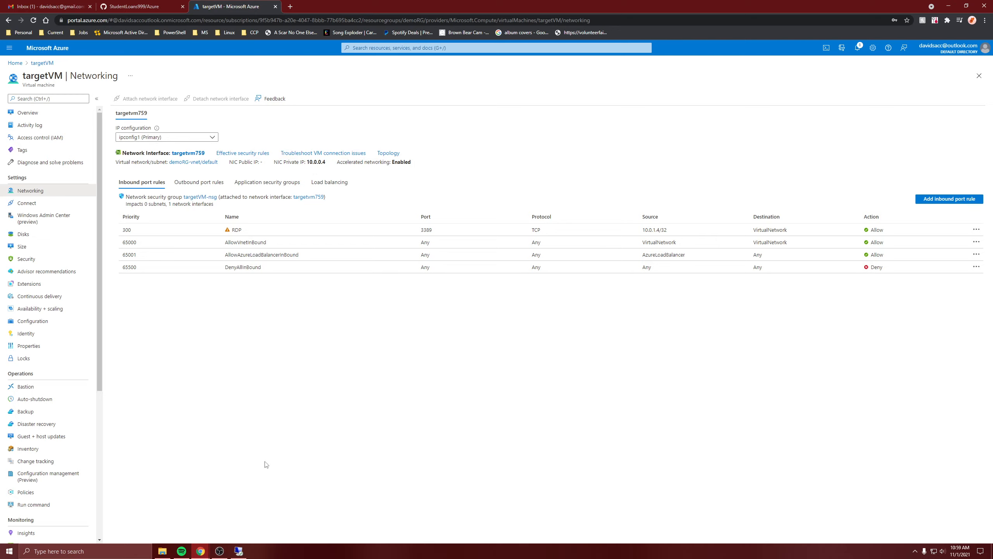
Switch to the jumpServer remote session, dismiss the Windows Admin Center notice, and open Remote Desktop Connection there.
left_click(239, 551)
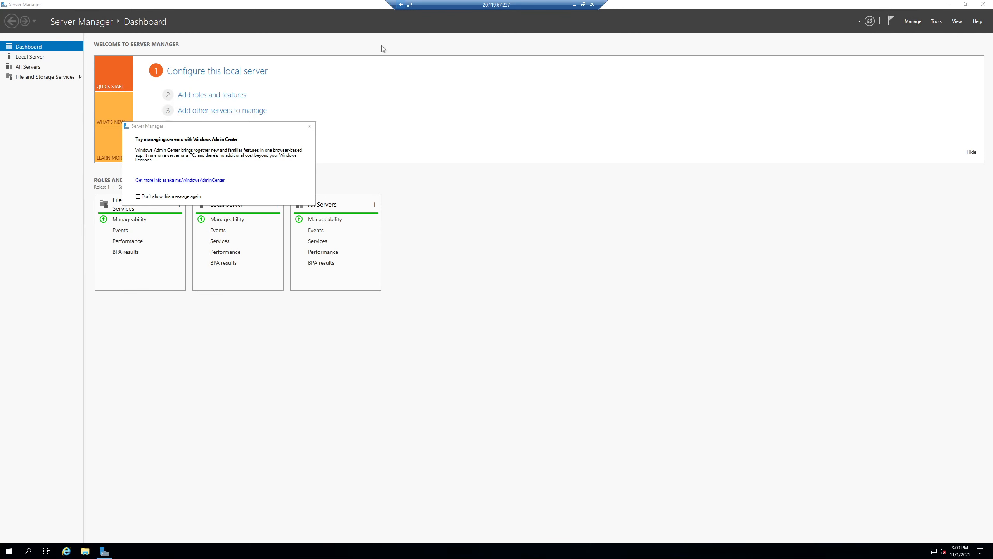
left_click(309, 128)
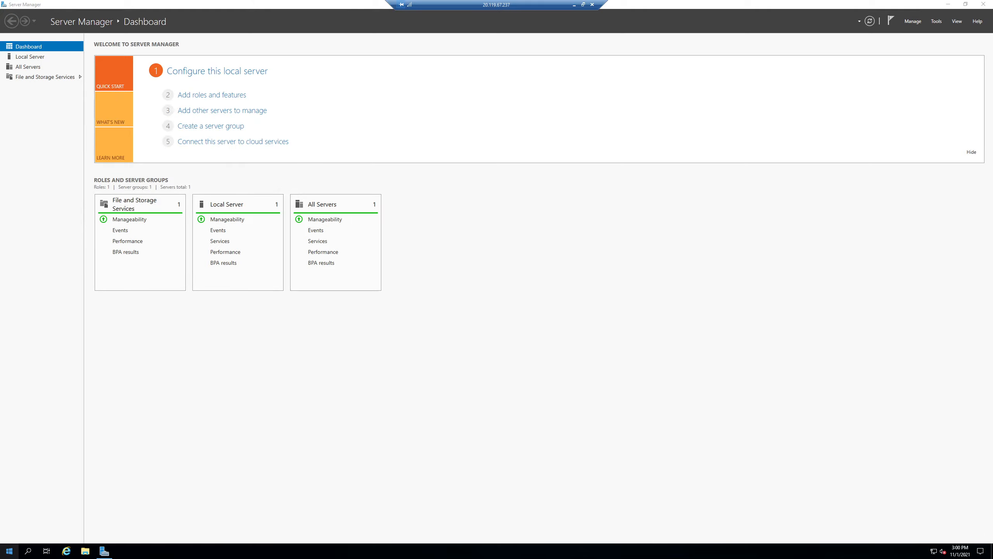
left_click(9, 551)
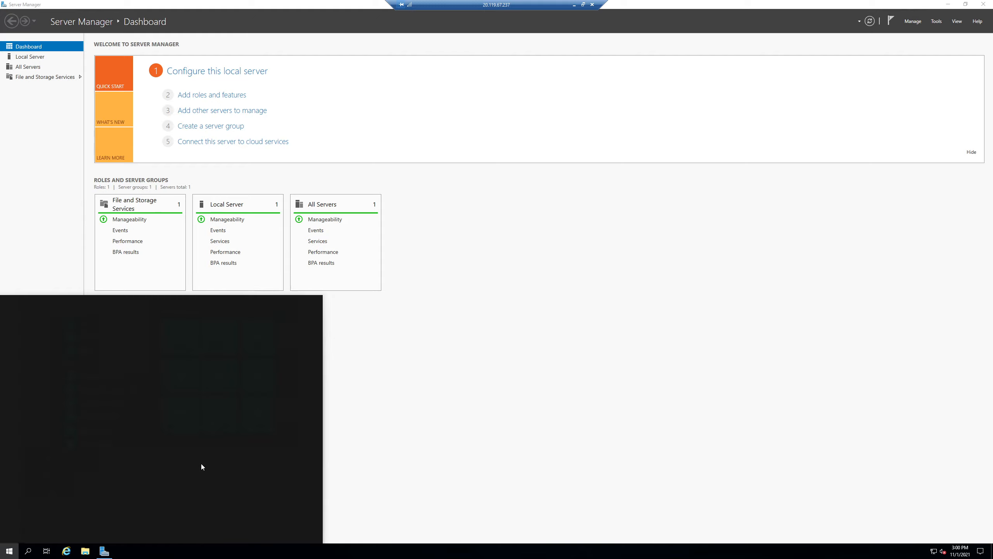
type("remote")
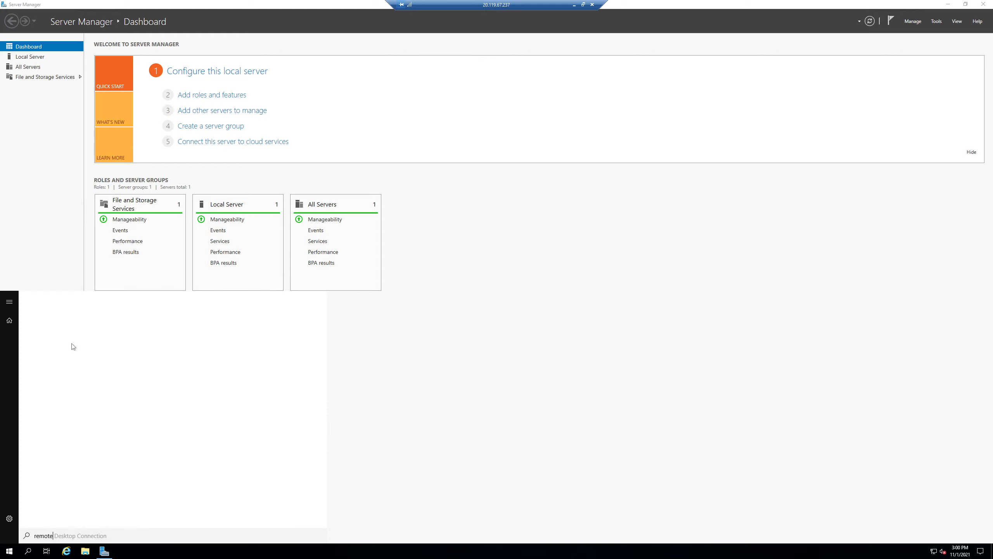
left_click(62, 334)
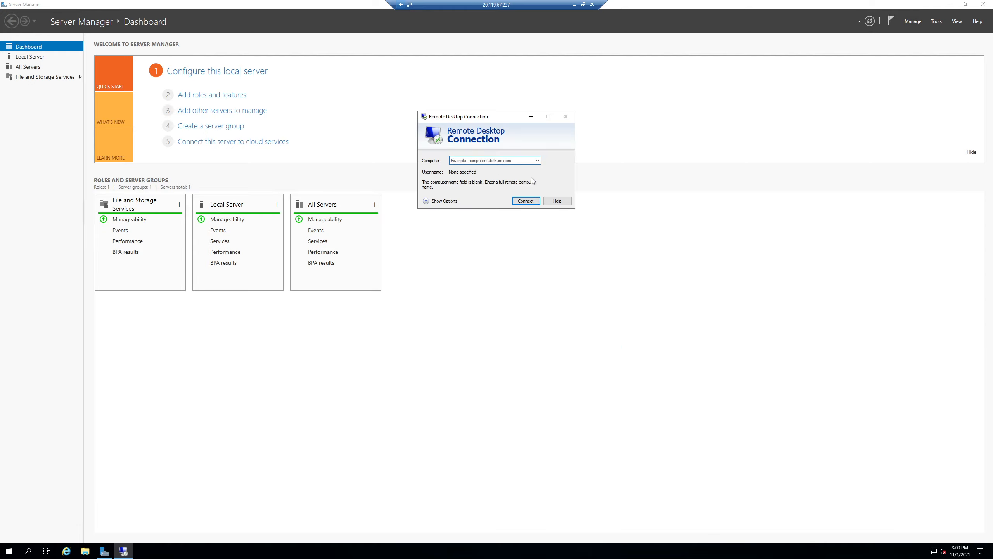
Connect to targetVM at 10.0.0.4, entering the administrator username and password and accepting its untrusted certificate.
left_click(511, 160)
type("10.0.0.4")
left_click(527, 201)
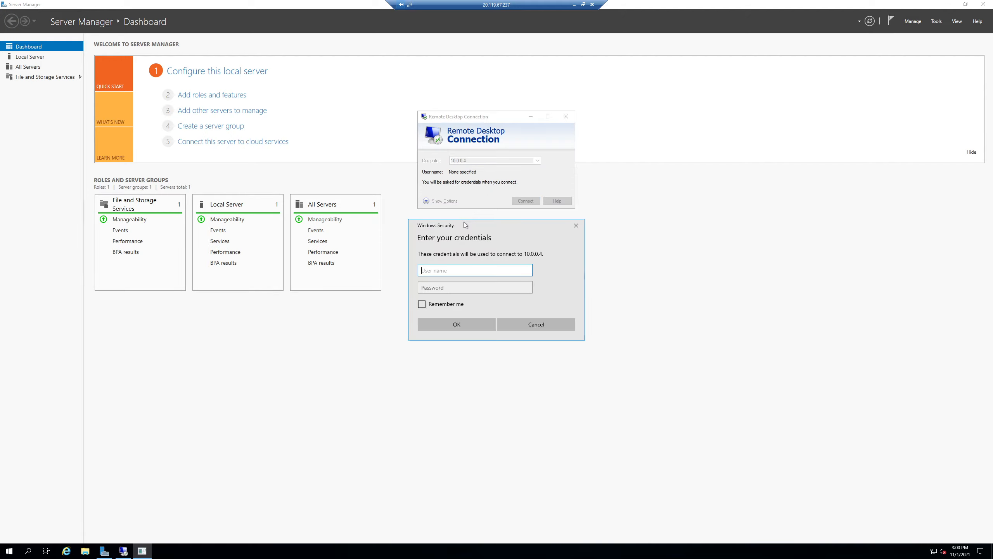
type("david")
key("Tab")
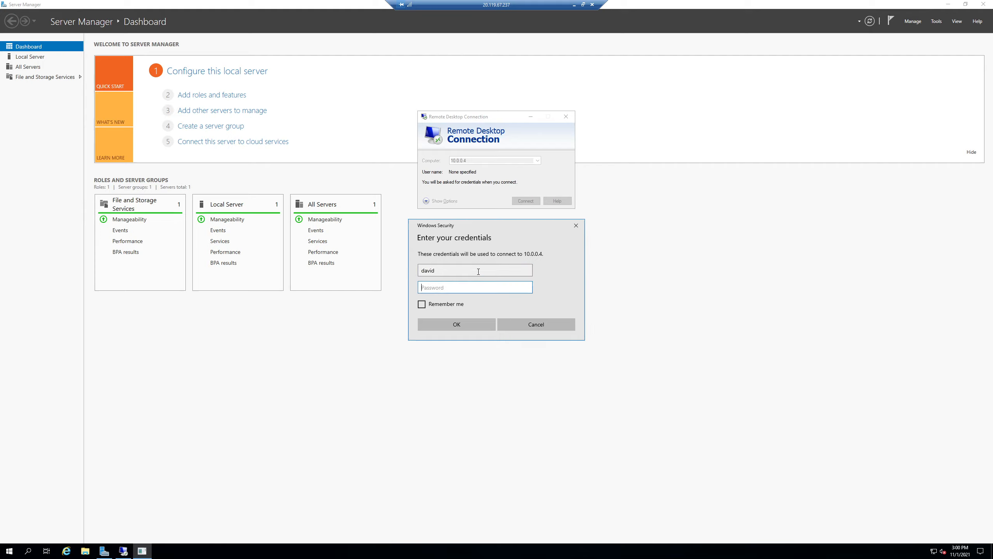
type("••••••••••••••")
key("Return")
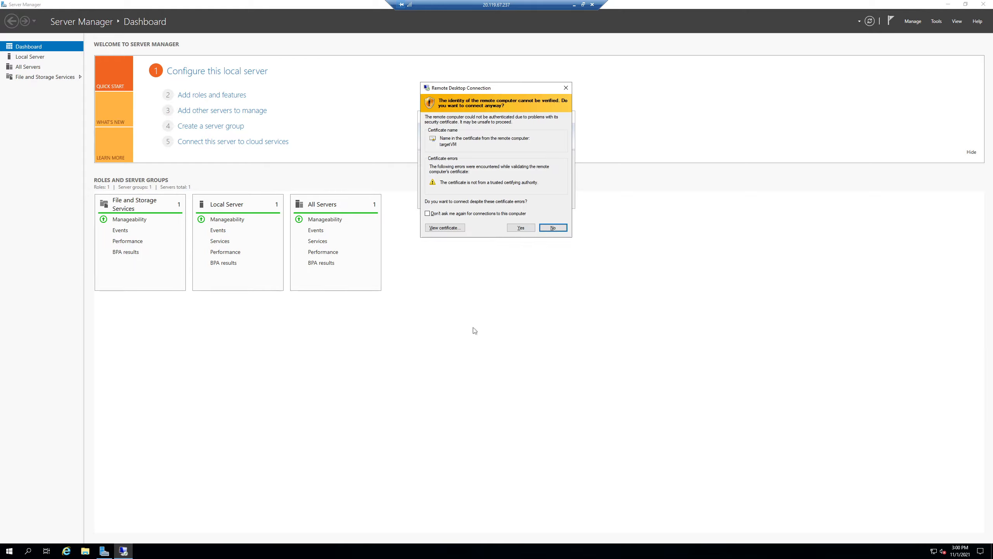
left_click(521, 228)
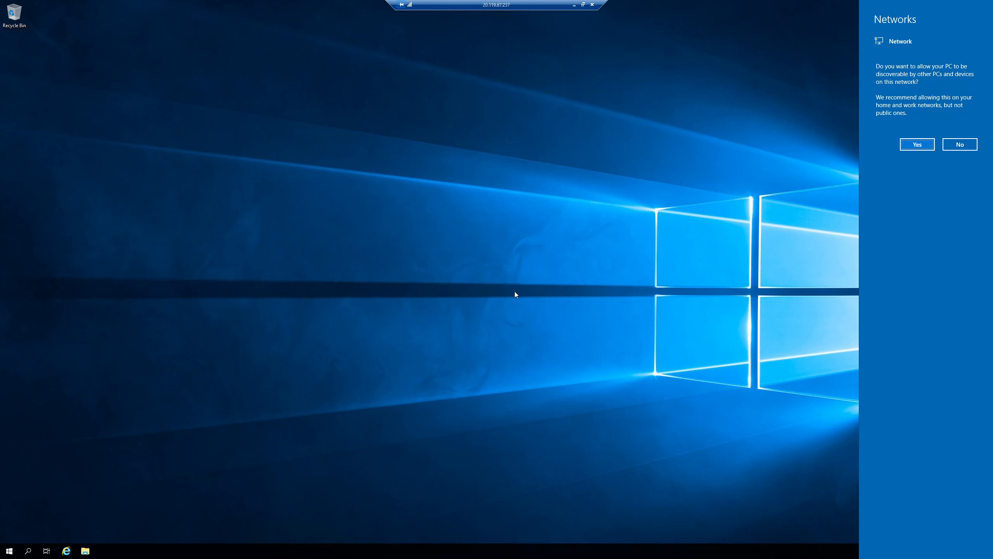
Minimize the remote session to return to targetVM's networking page in the Azure portal.
left_click(574, 5)
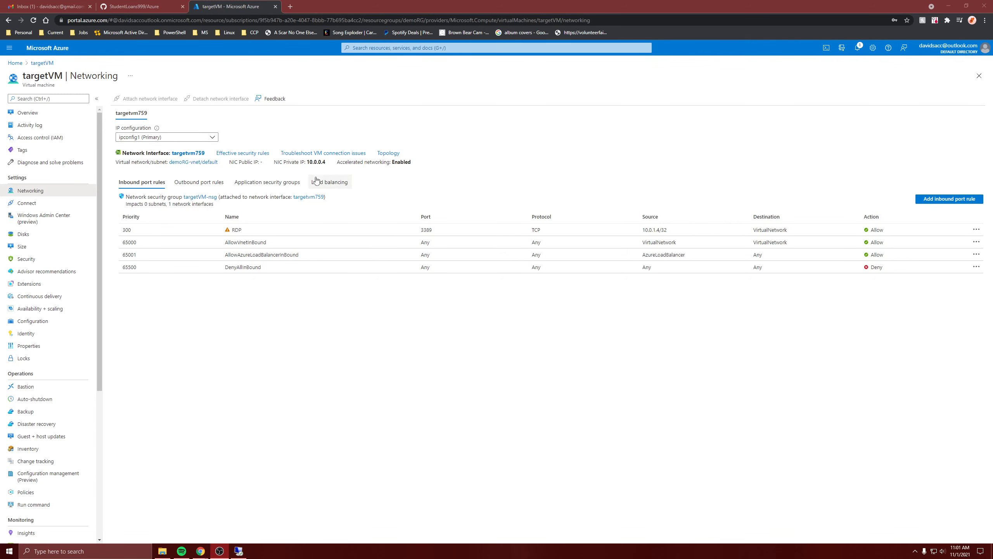
scroll(86, 209, "down", 3)
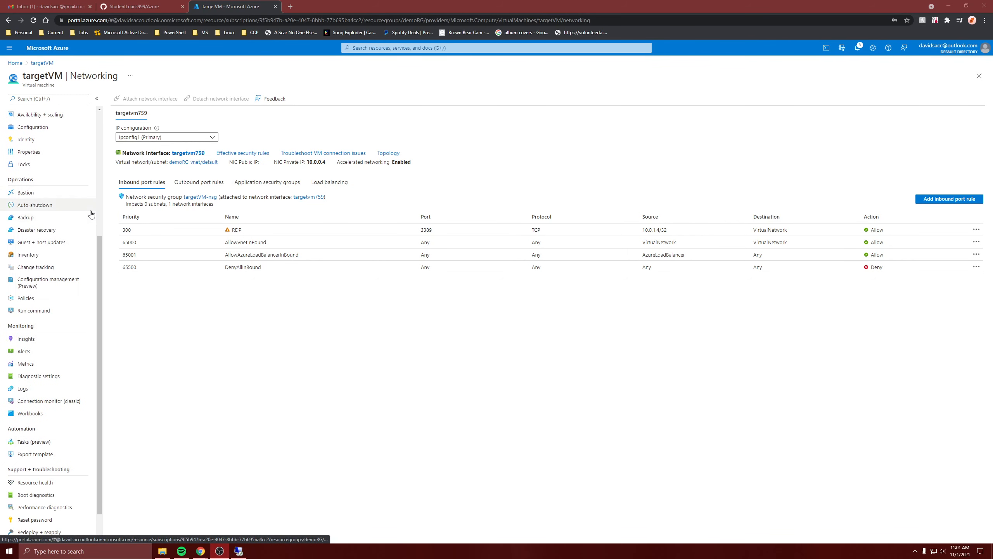
scroll(86, 209, "up", 3)
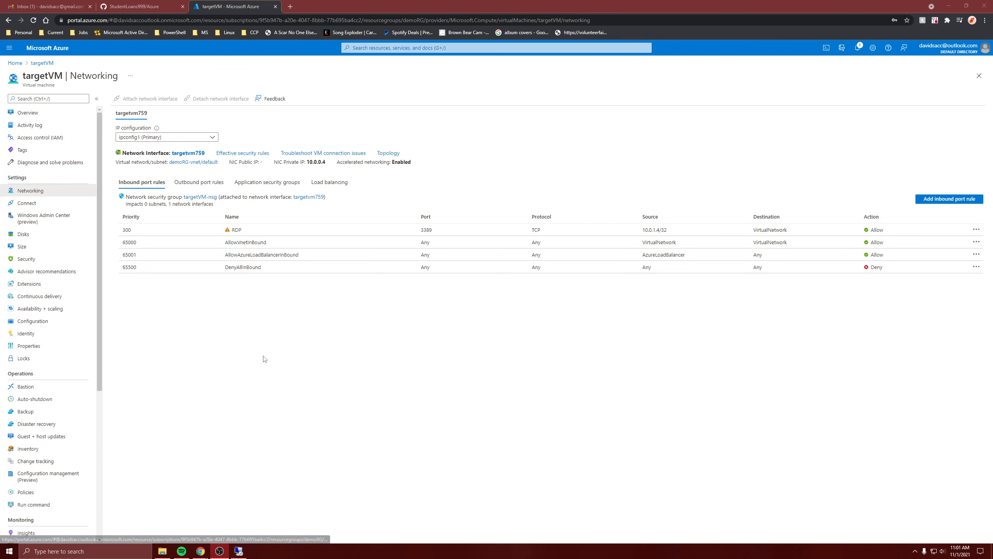